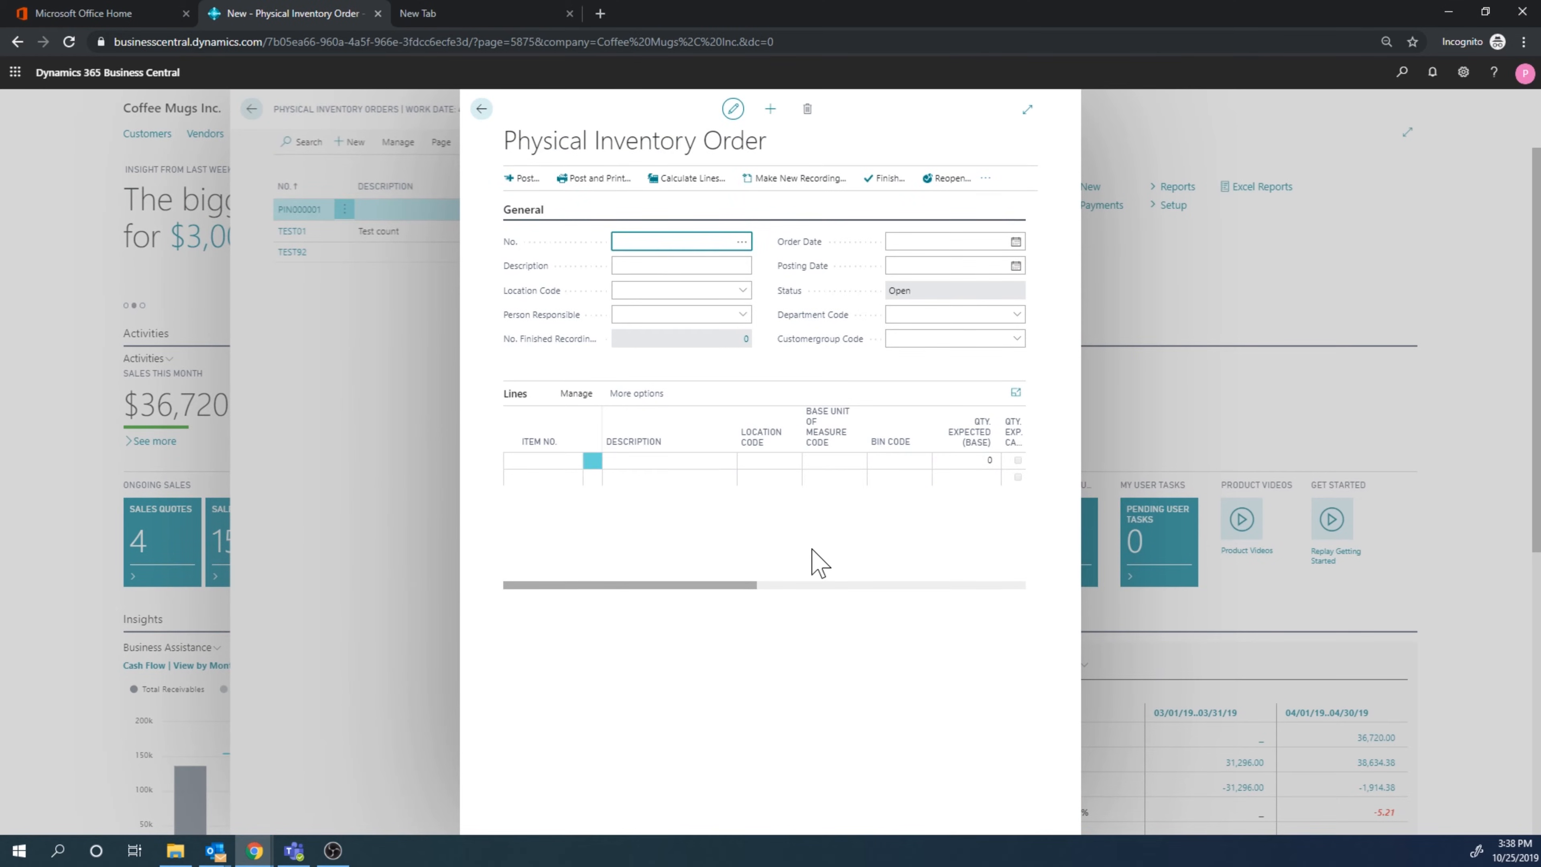
# Step: Try to assign a manual order number to the new physical inventory order and clear the entry
pyautogui.write('TEST003')
pyautogui.press('Tab')
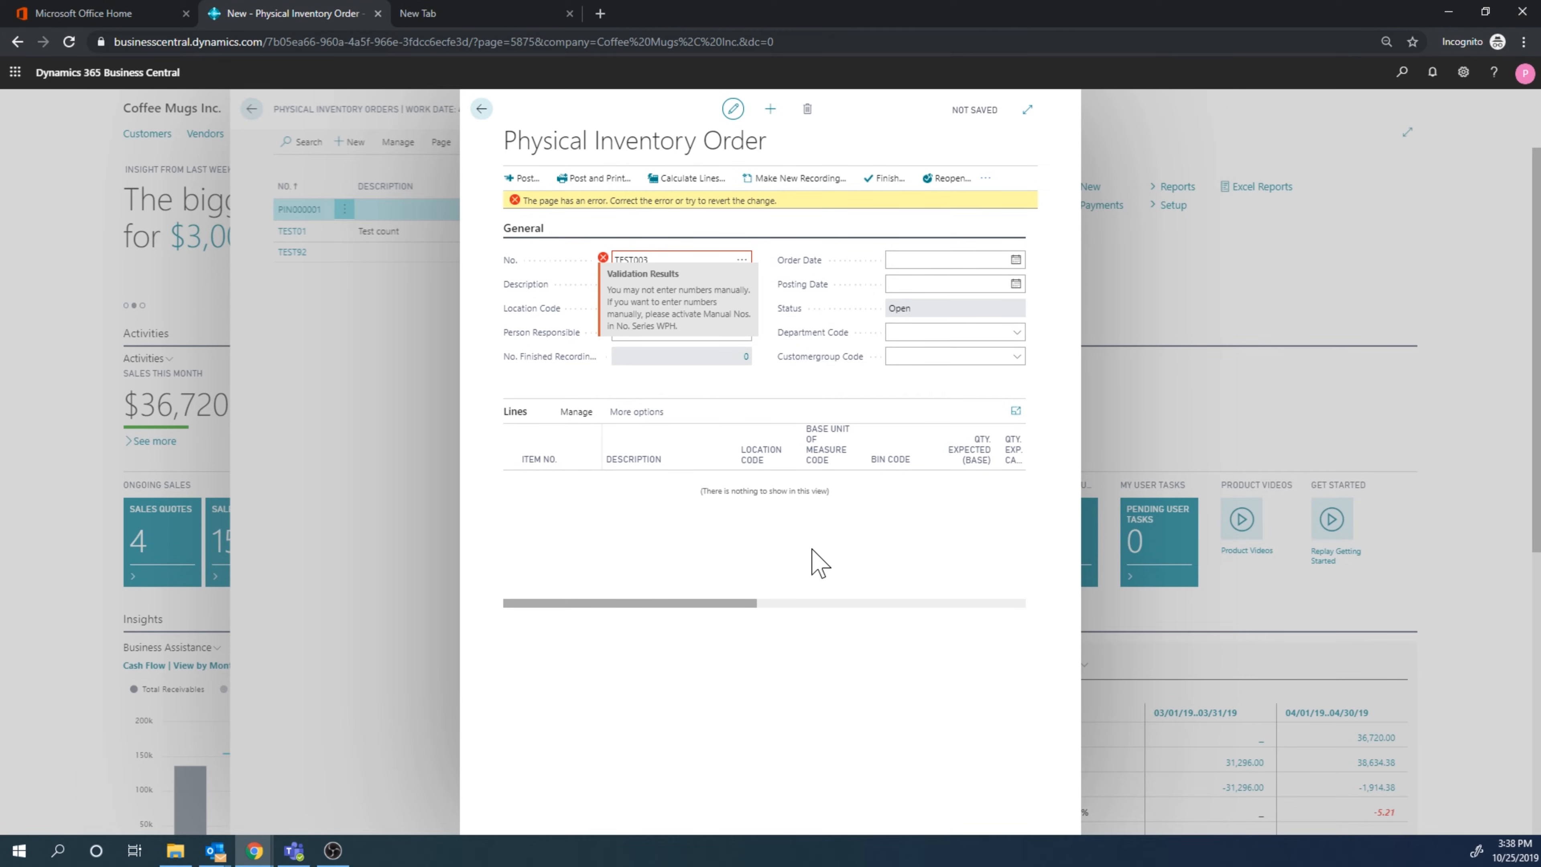
pyautogui.press('Delete')
# Step: Give the physical inventory order the description Test 003 and set its location code to SOUTH
pyautogui.press('Tab')
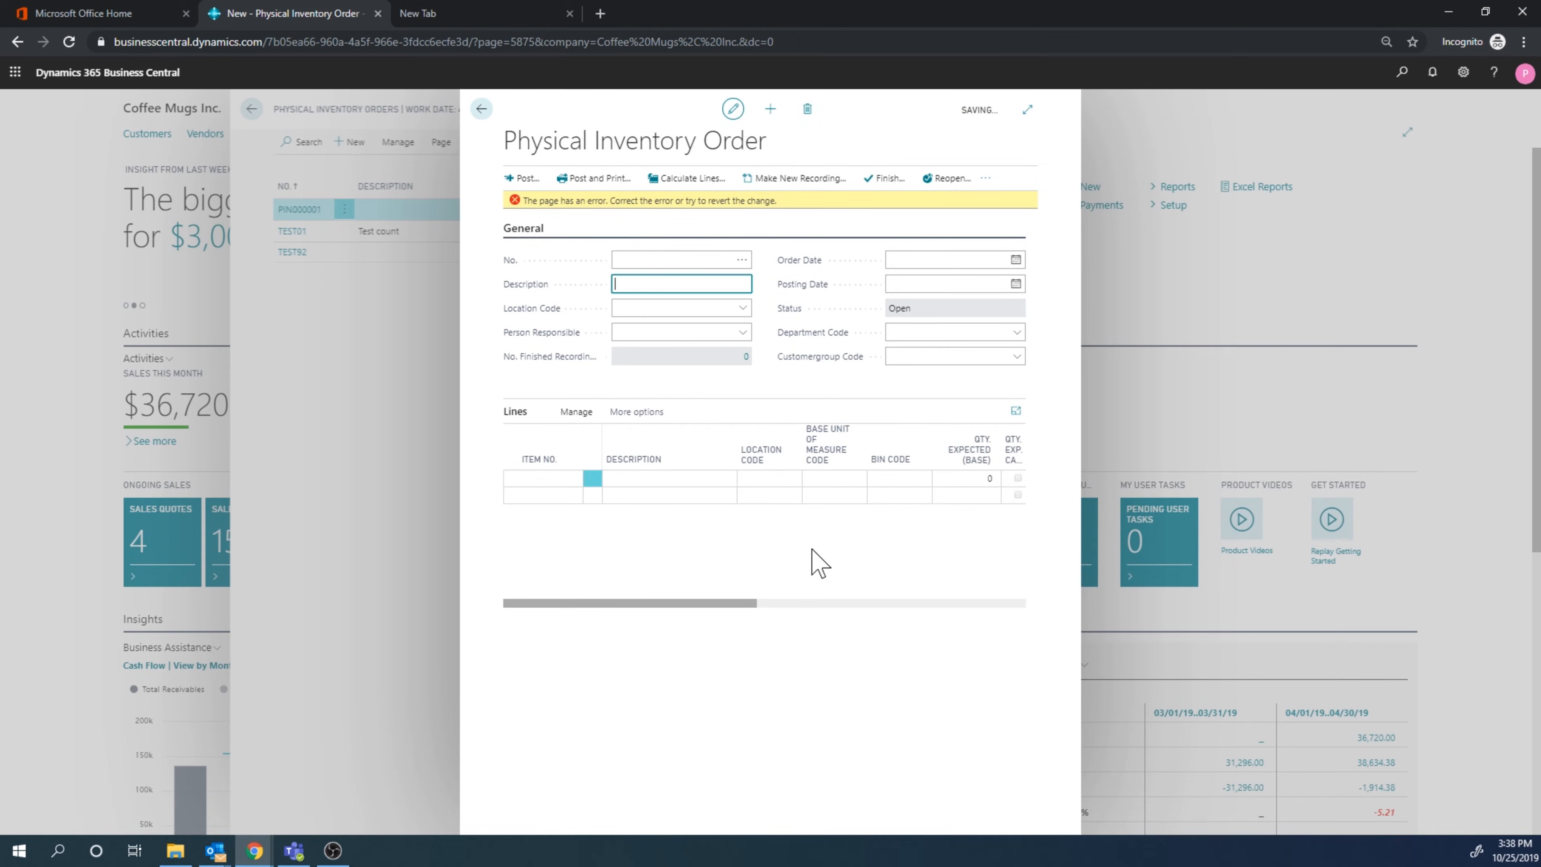
pyautogui.write('Test 003')
pyautogui.press('Tab')
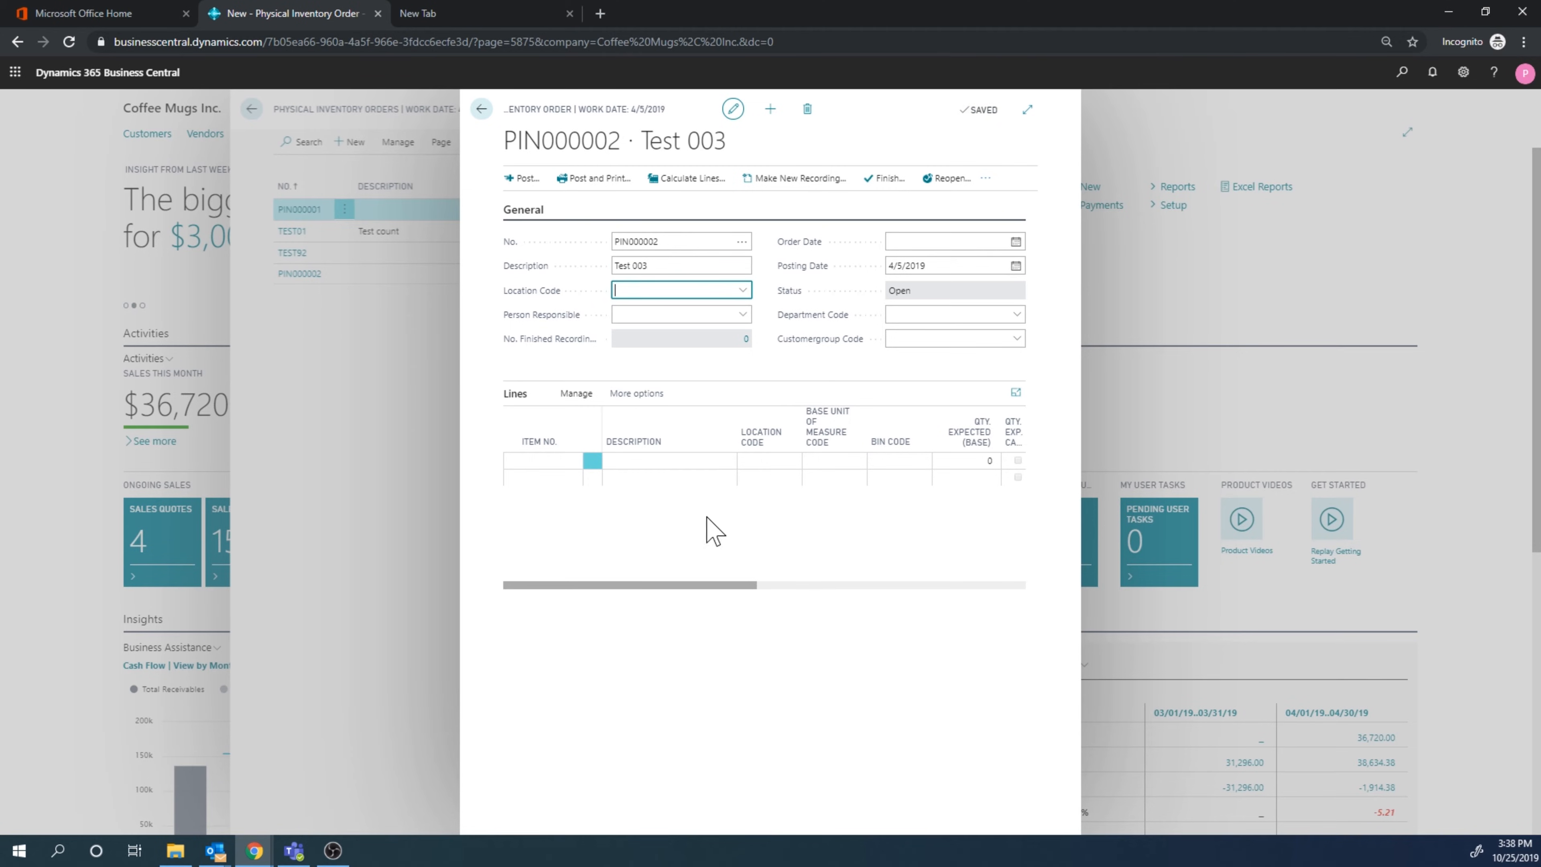
pyautogui.click(744, 291)
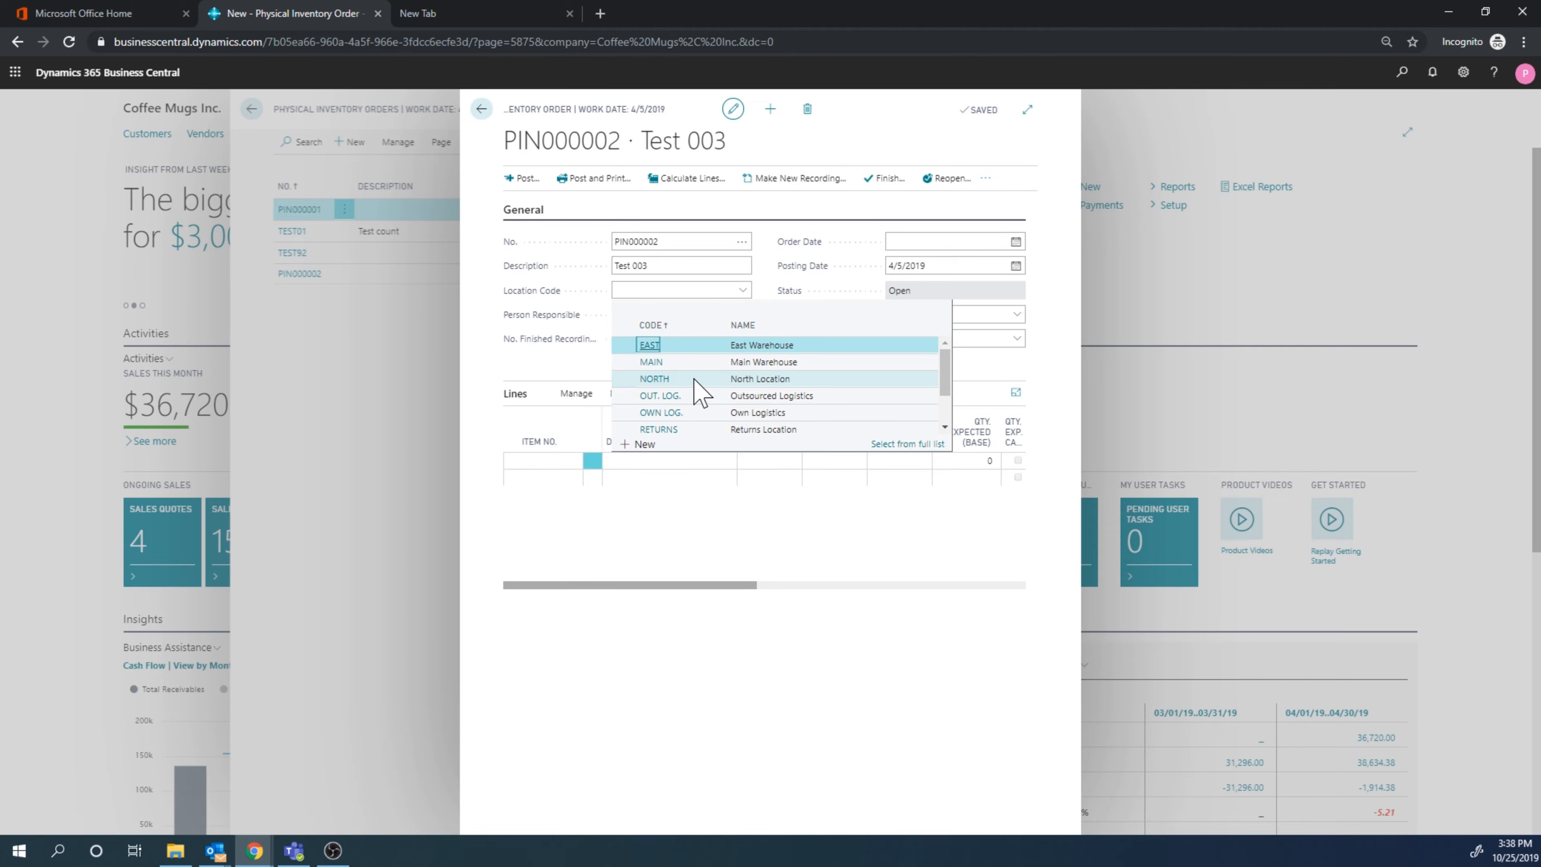
pyautogui.scroll(-1, 698, 395)
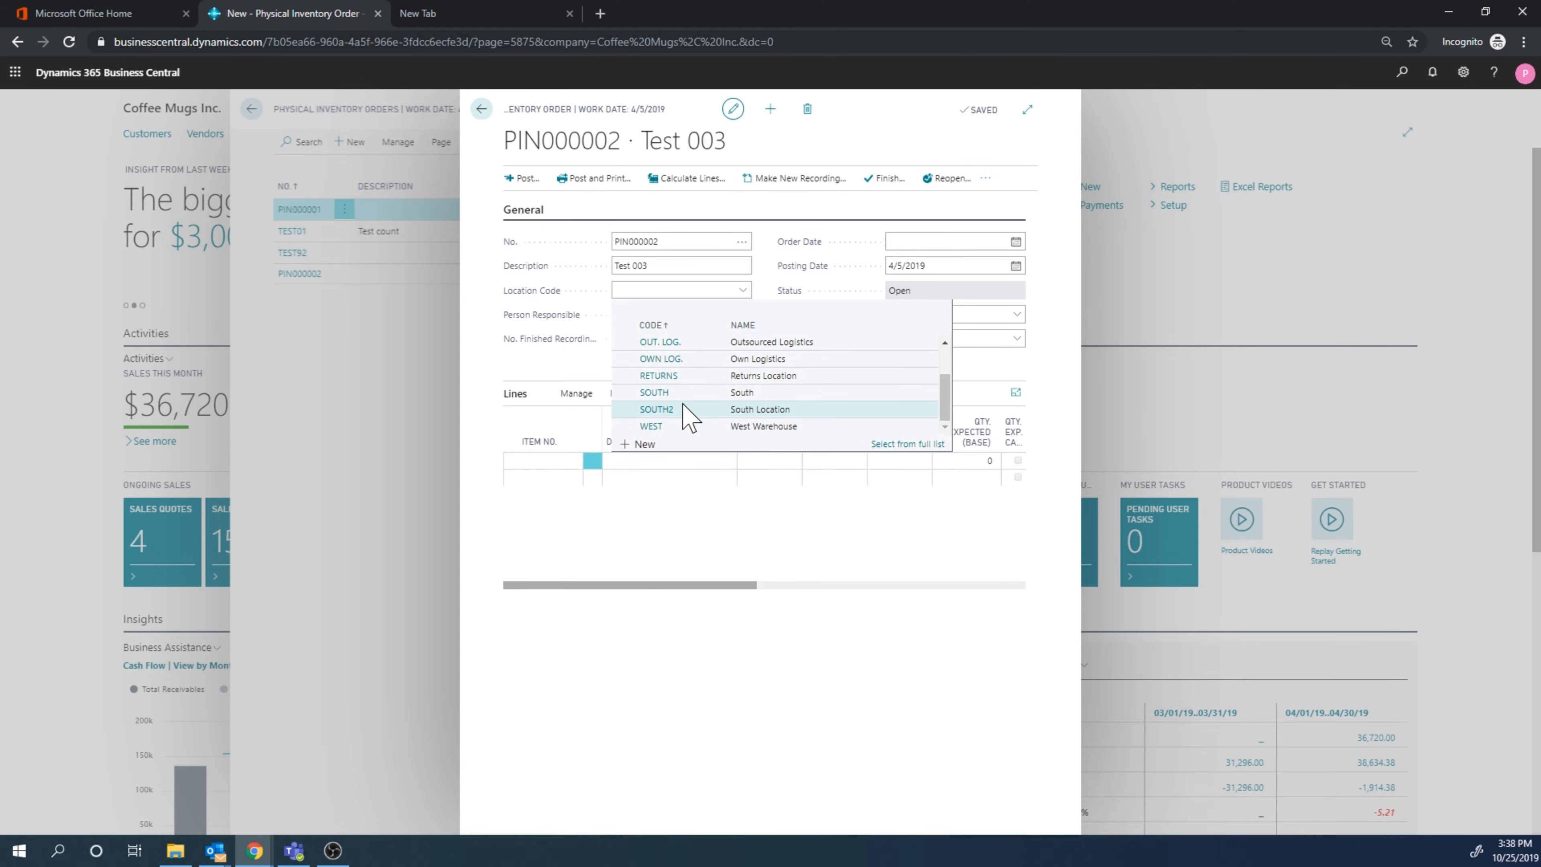
pyautogui.click(684, 393)
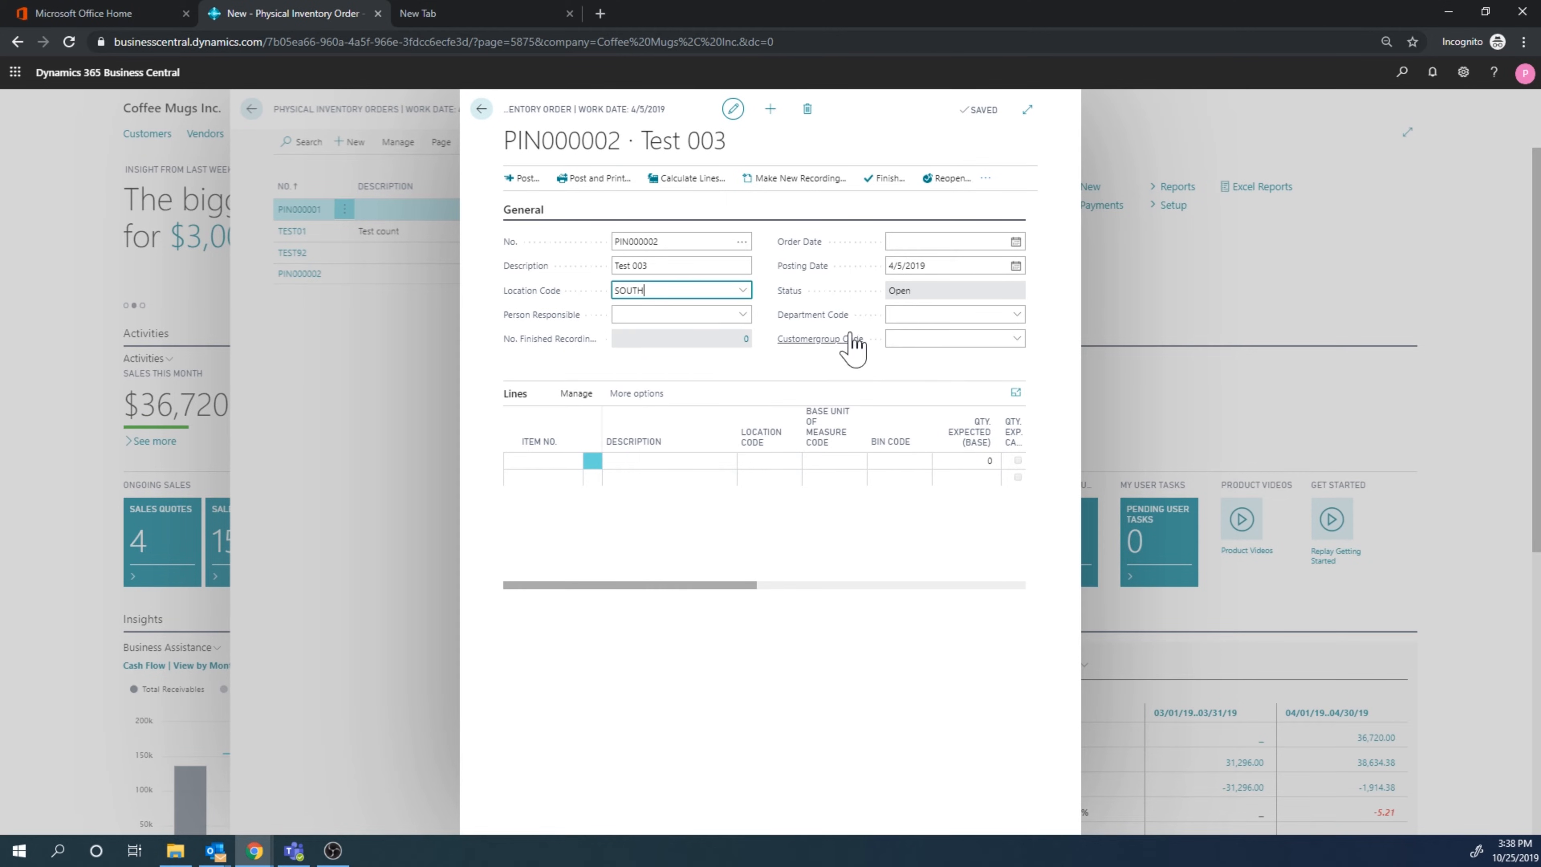
# Step: Set the order date to 10/25/2019 and leave the person responsible blank
pyautogui.click(1015, 241)
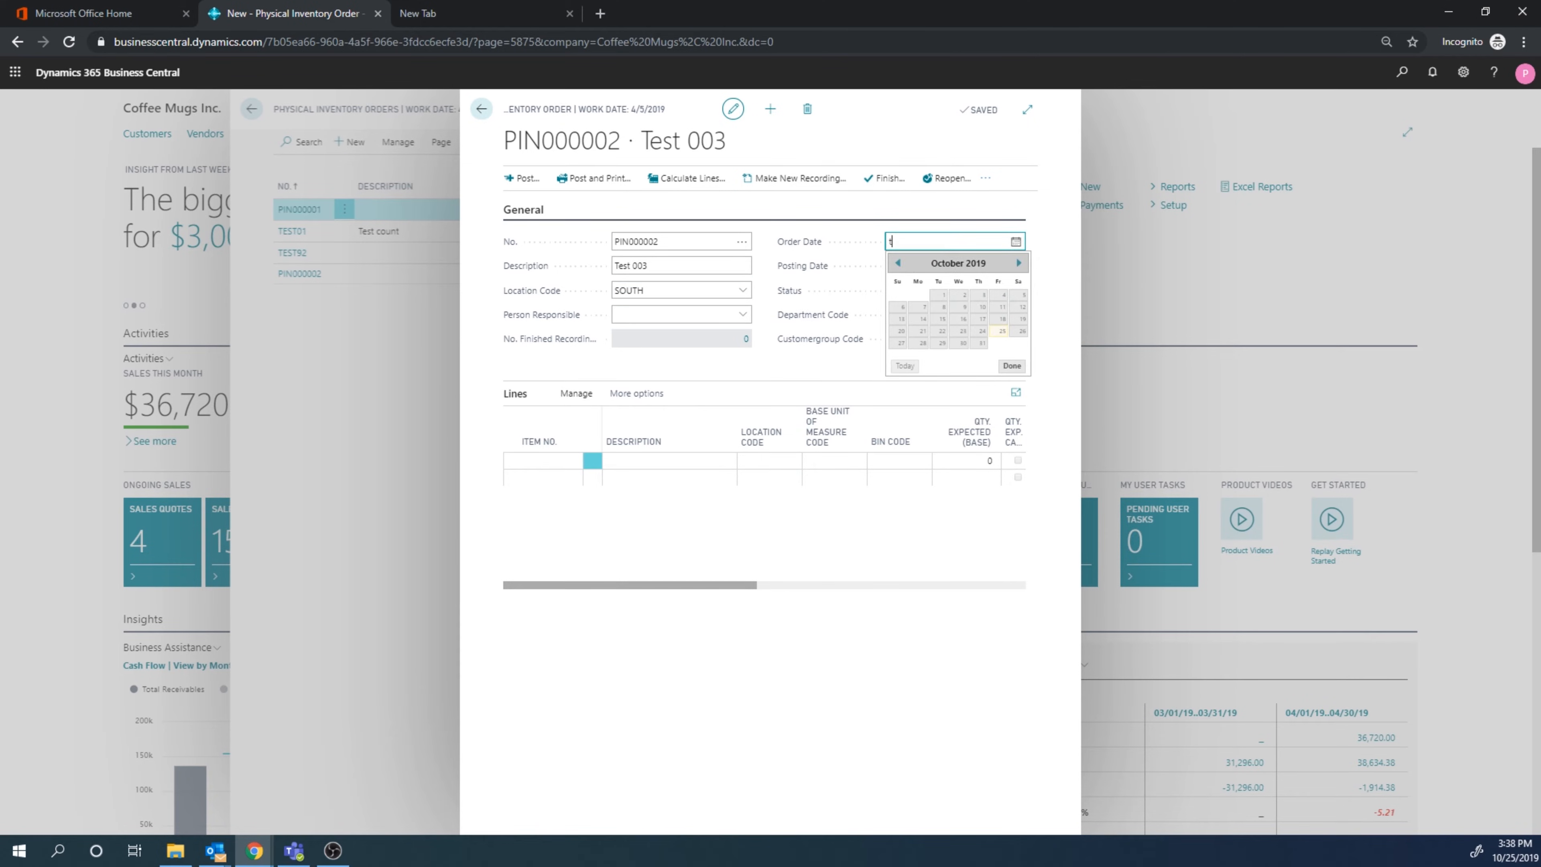
pyautogui.press('Tab')
pyautogui.click(746, 315)
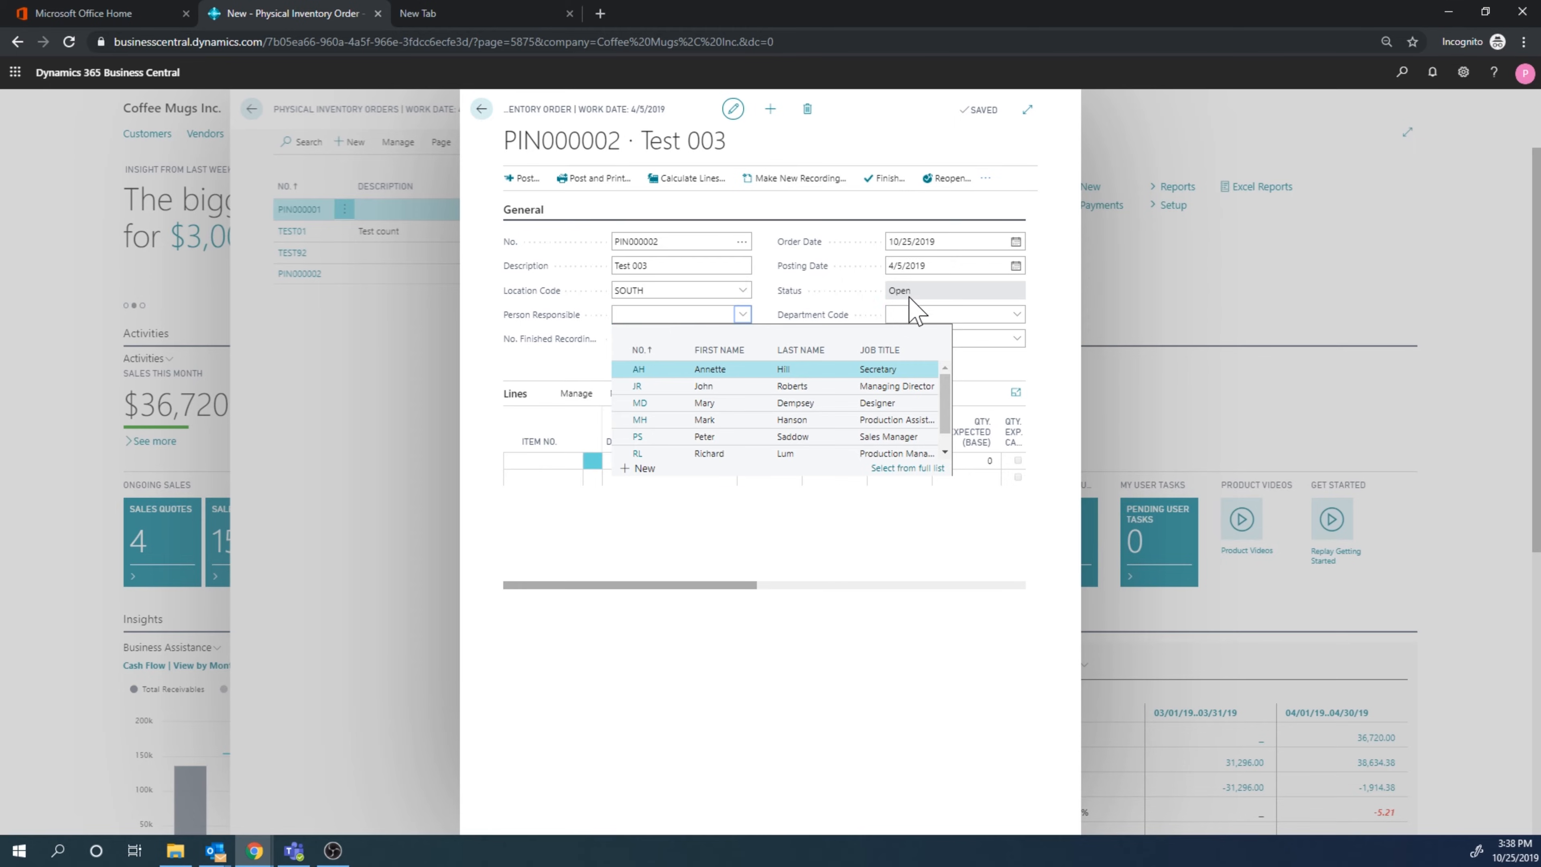
pyautogui.click(1066, 316)
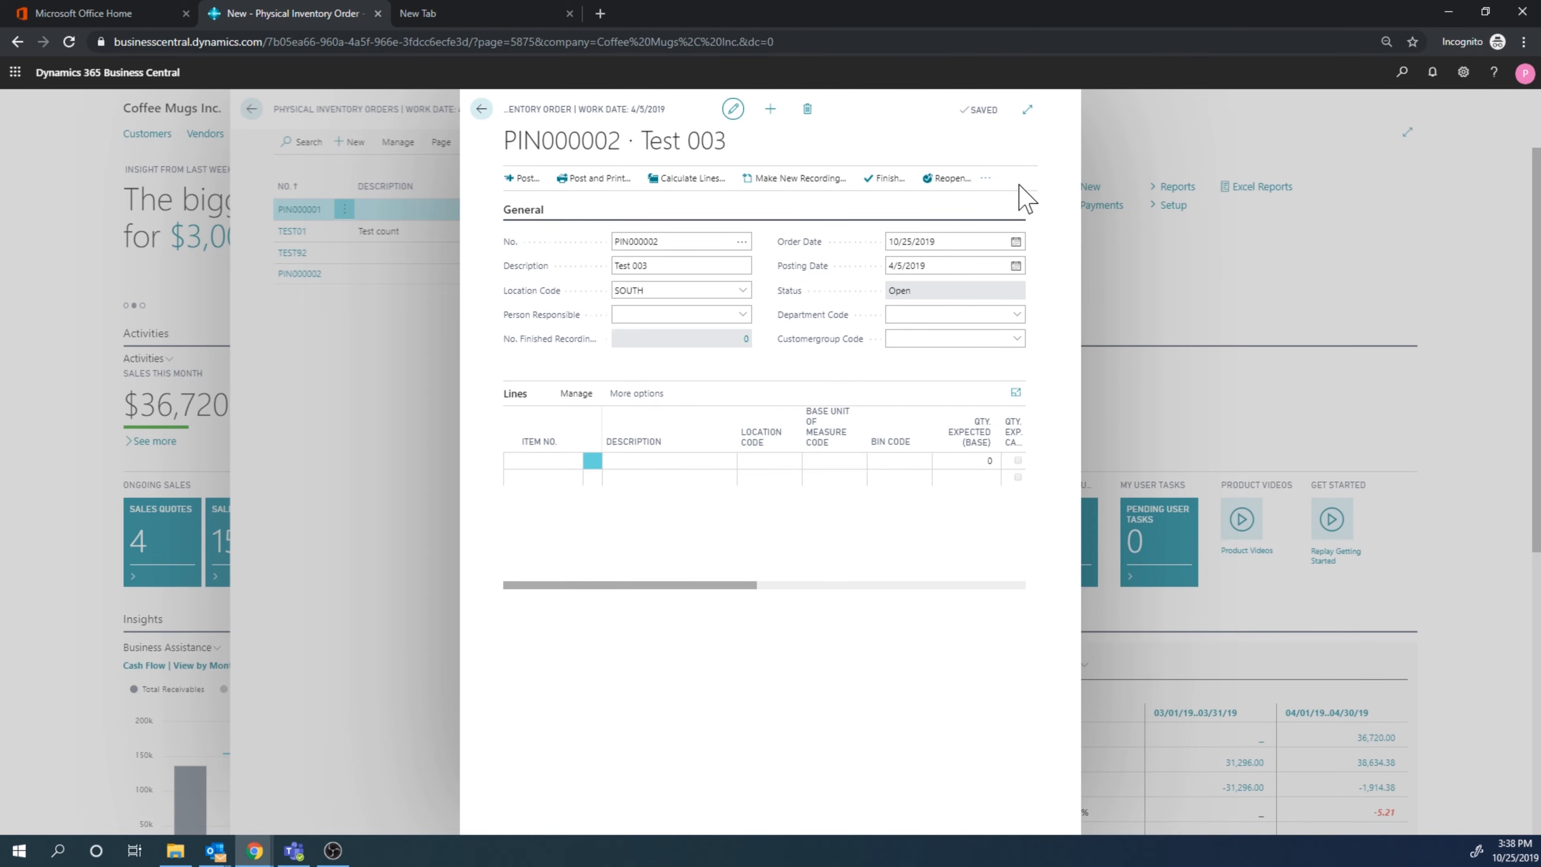
# Step: Expand the order page and calculate its lines for location SOUTH, including expected quantities and excluding items not on inventory
pyautogui.click(1027, 109)
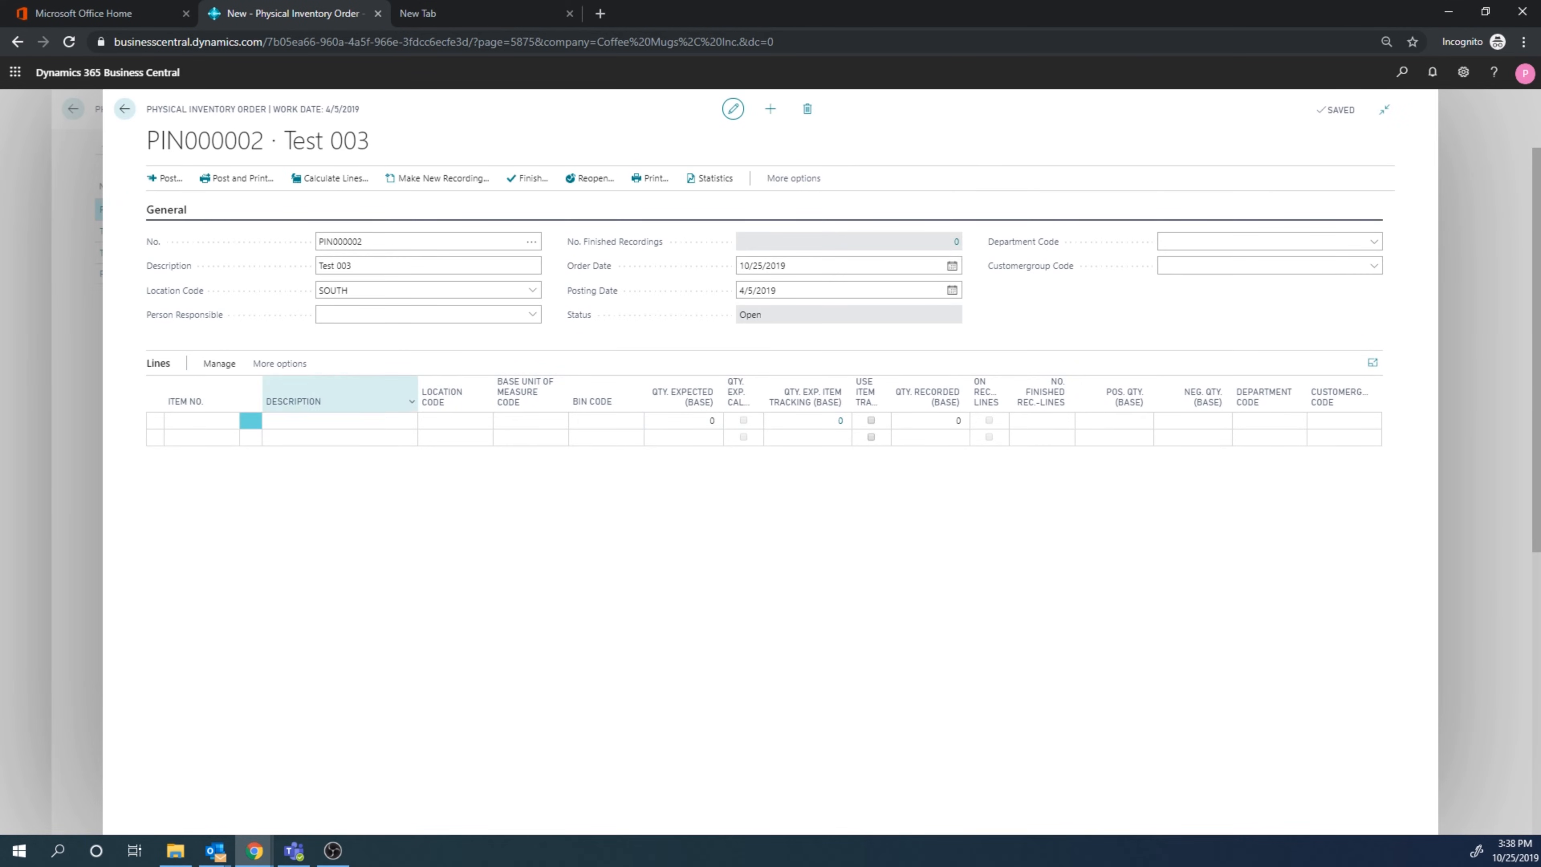
pyautogui.click(331, 181)
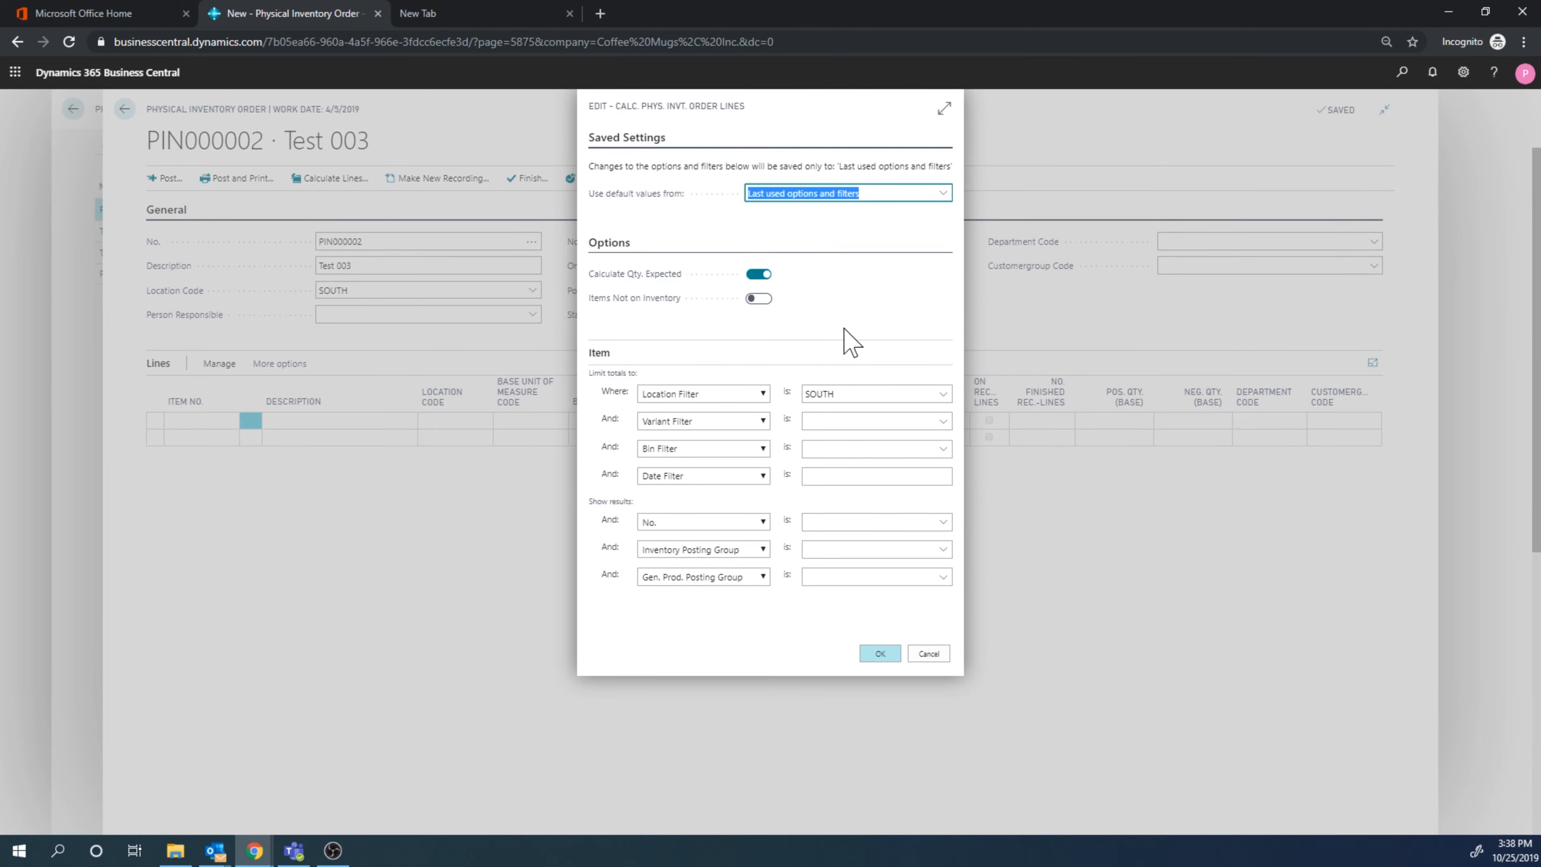
pyautogui.click(879, 653)
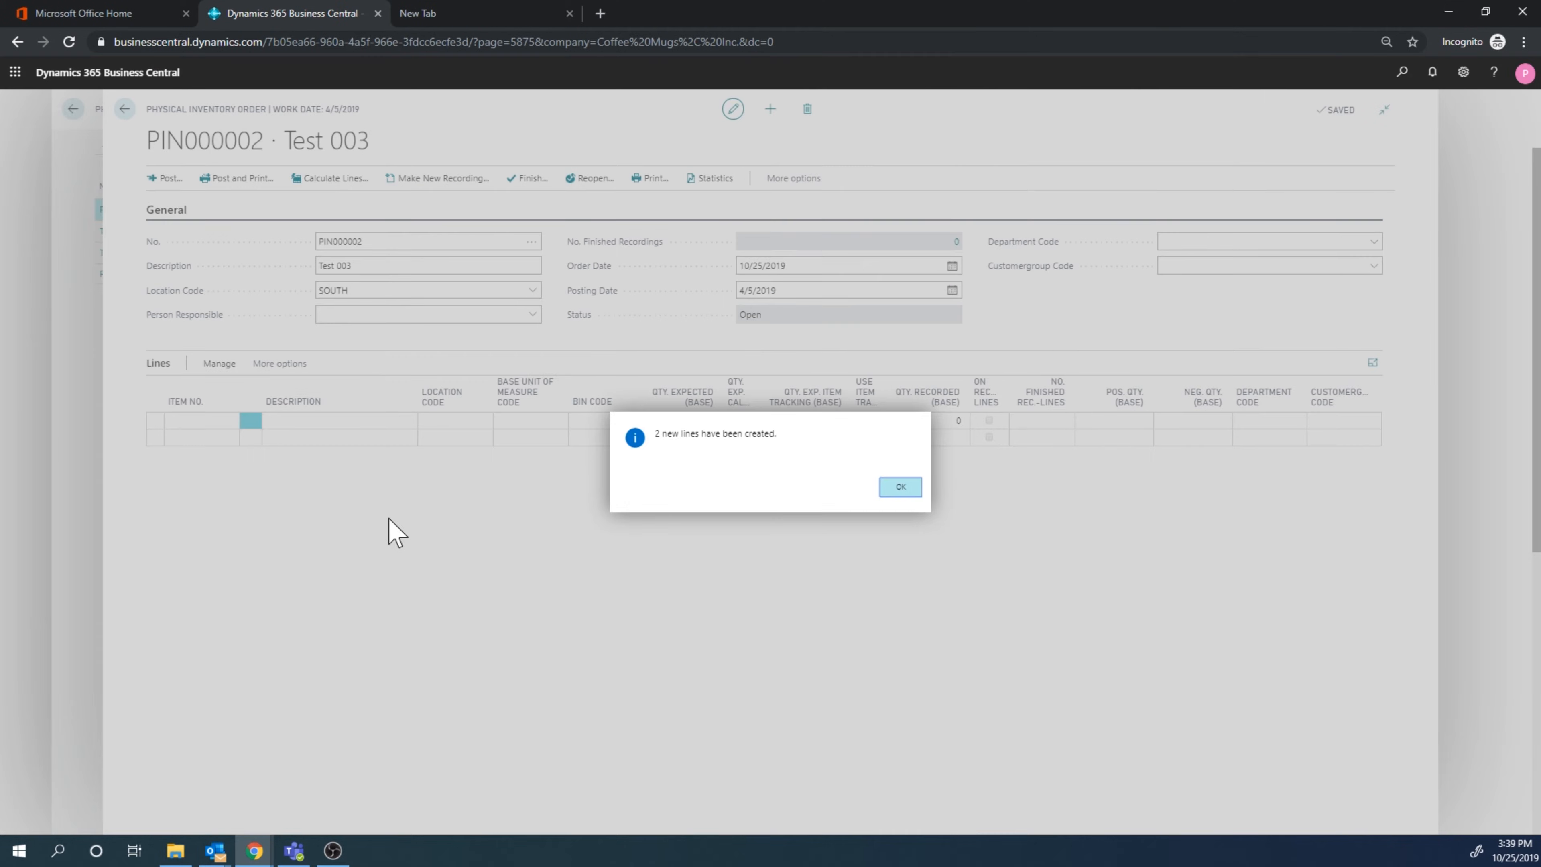
pyautogui.click(890, 488)
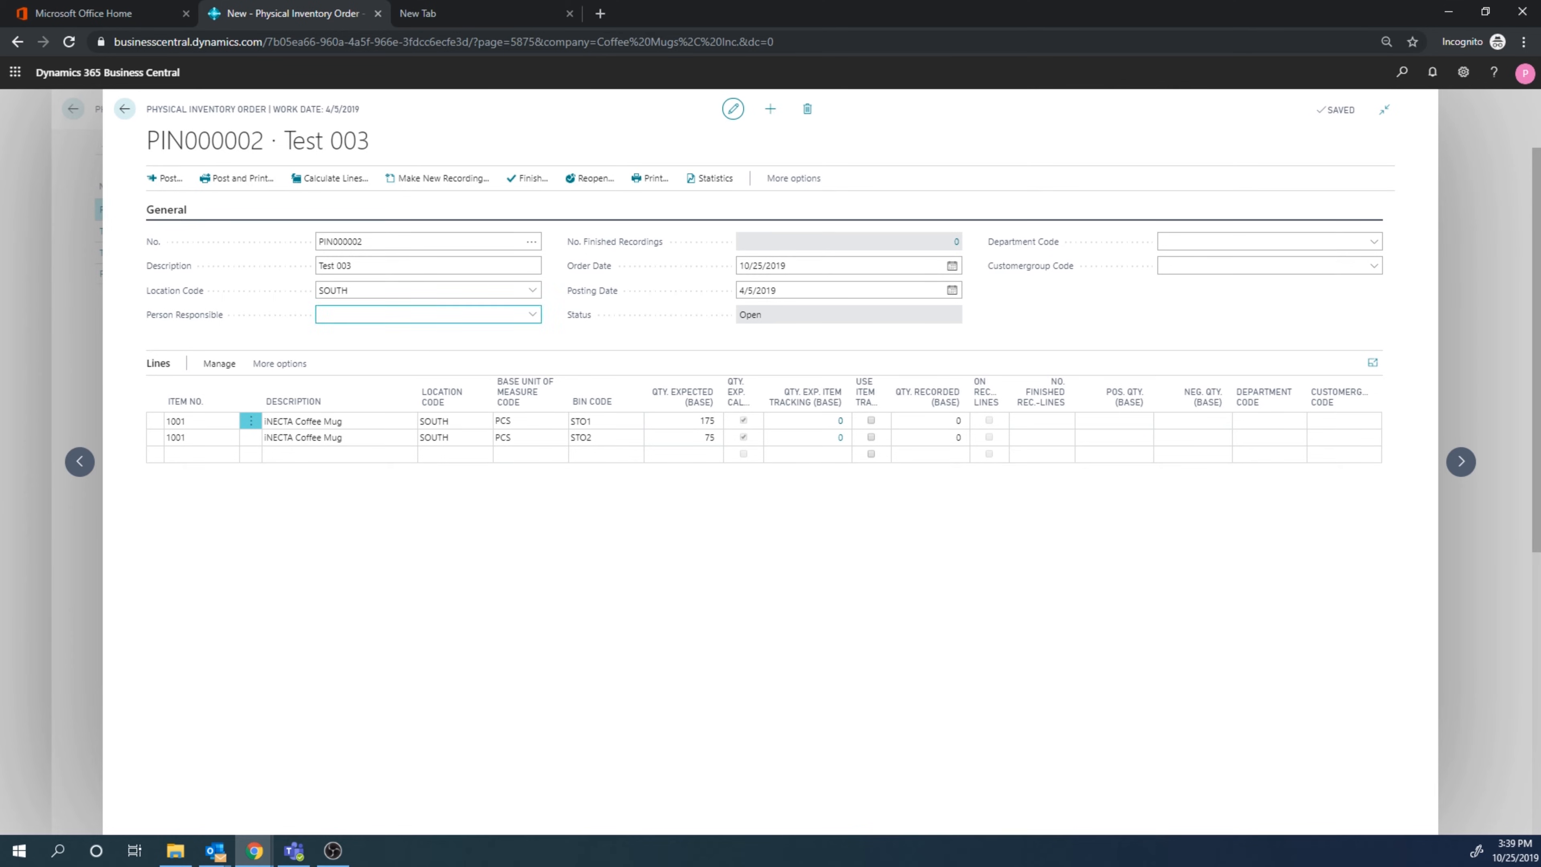
pyautogui.click(212, 367)
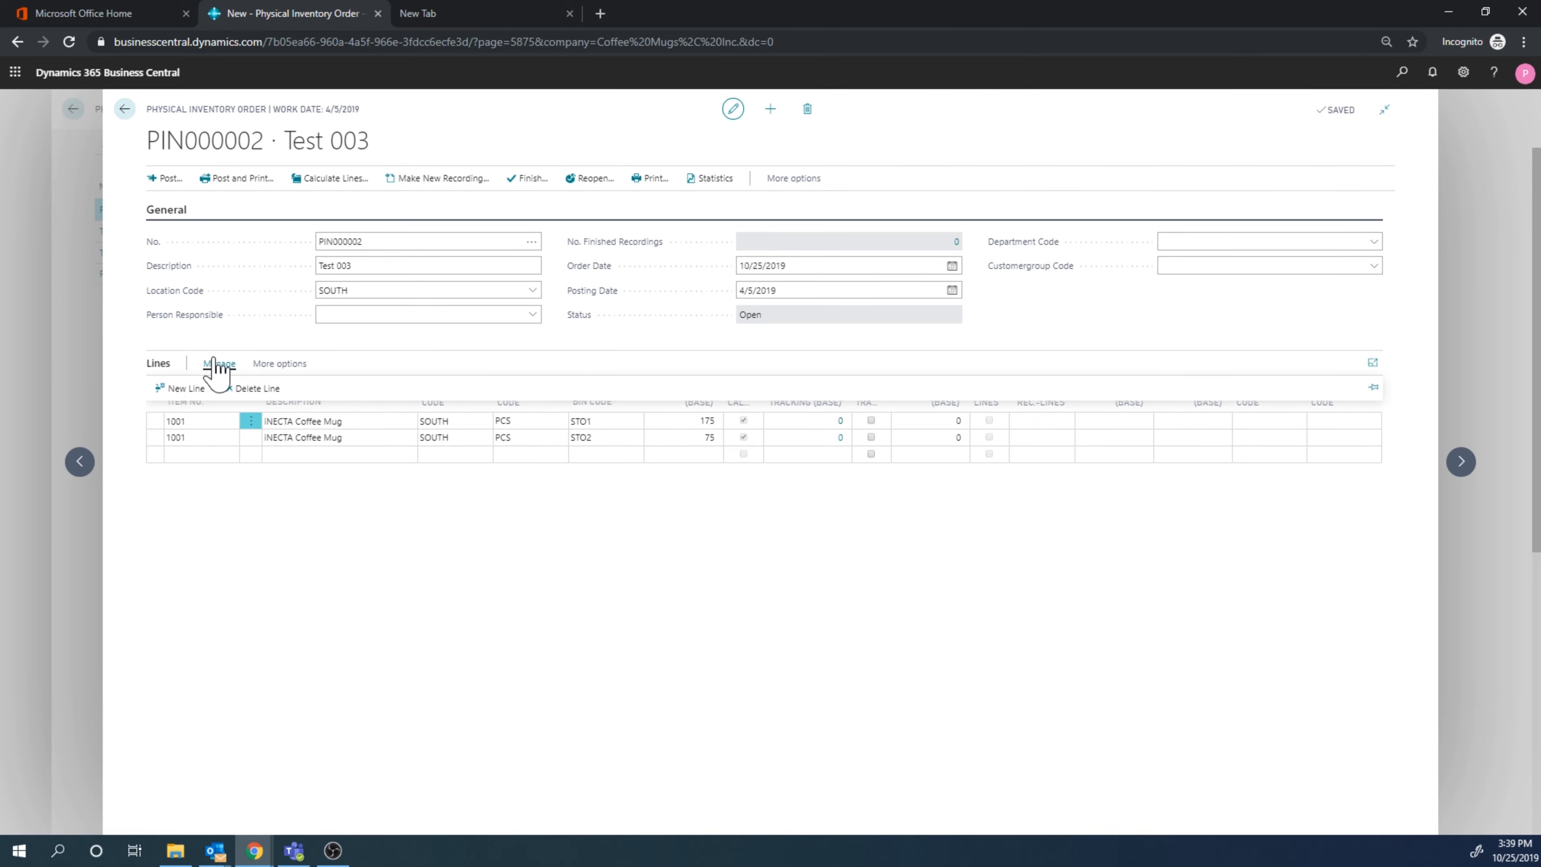
pyautogui.click(280, 364)
pyautogui.click(306, 367)
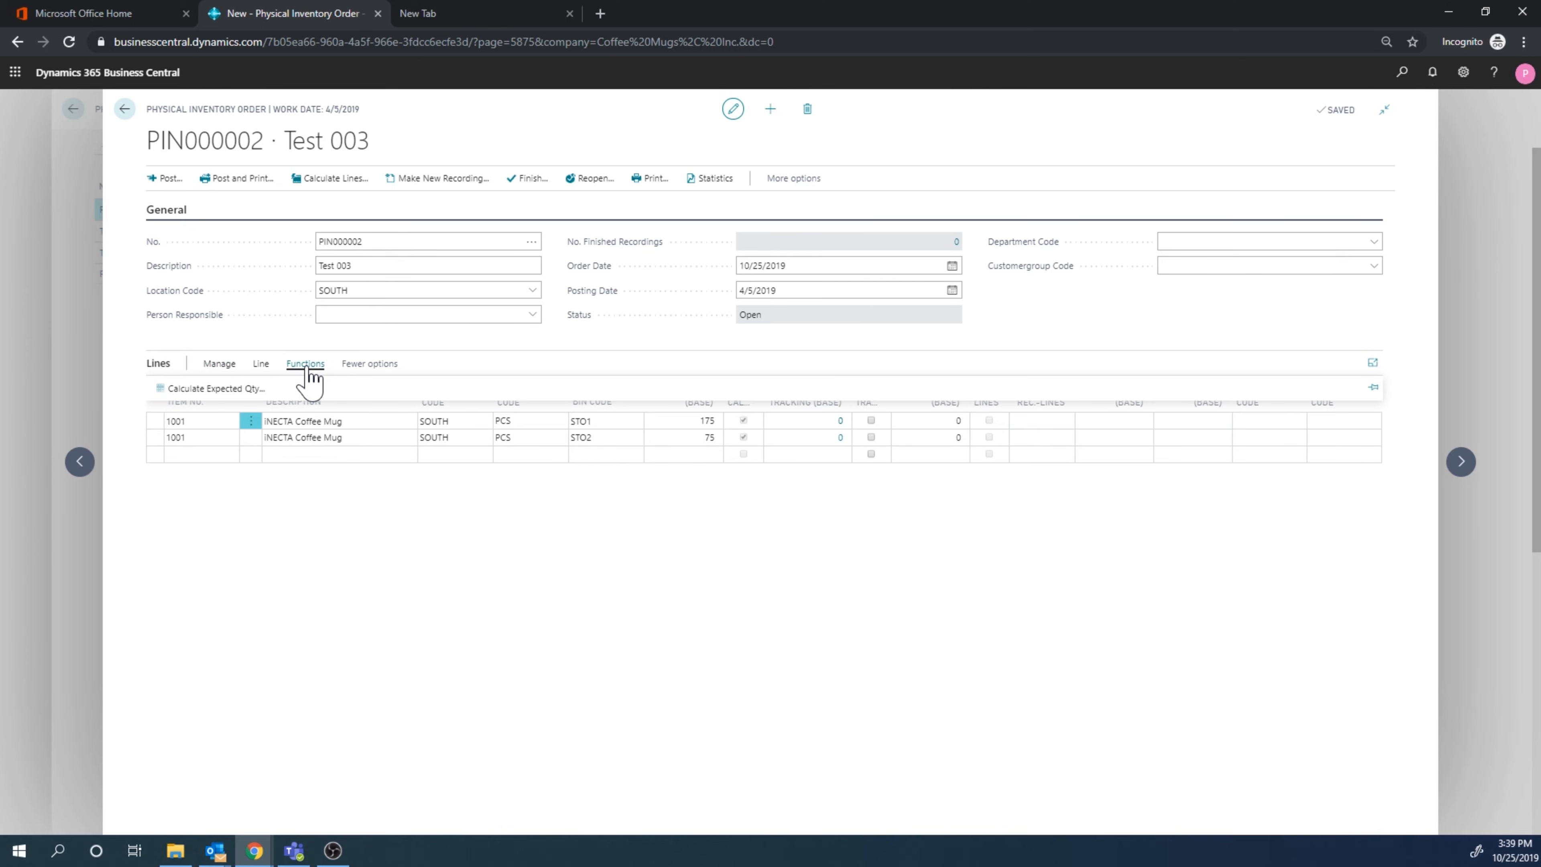
# Step: Make a new physical inventory recording for this order without any order line filters
pyautogui.click(787, 182)
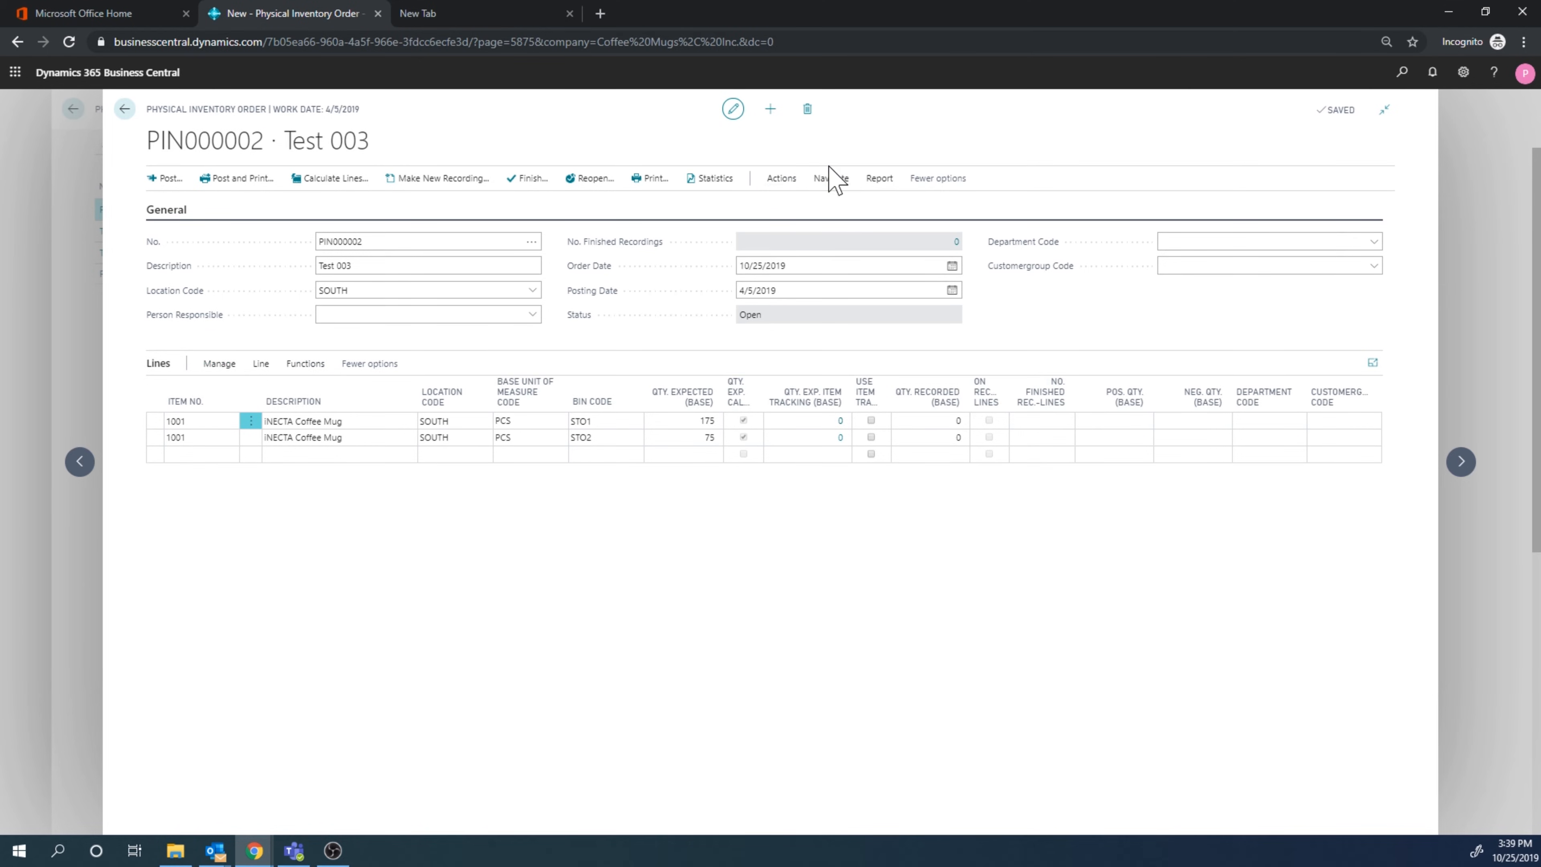
pyautogui.click(784, 185)
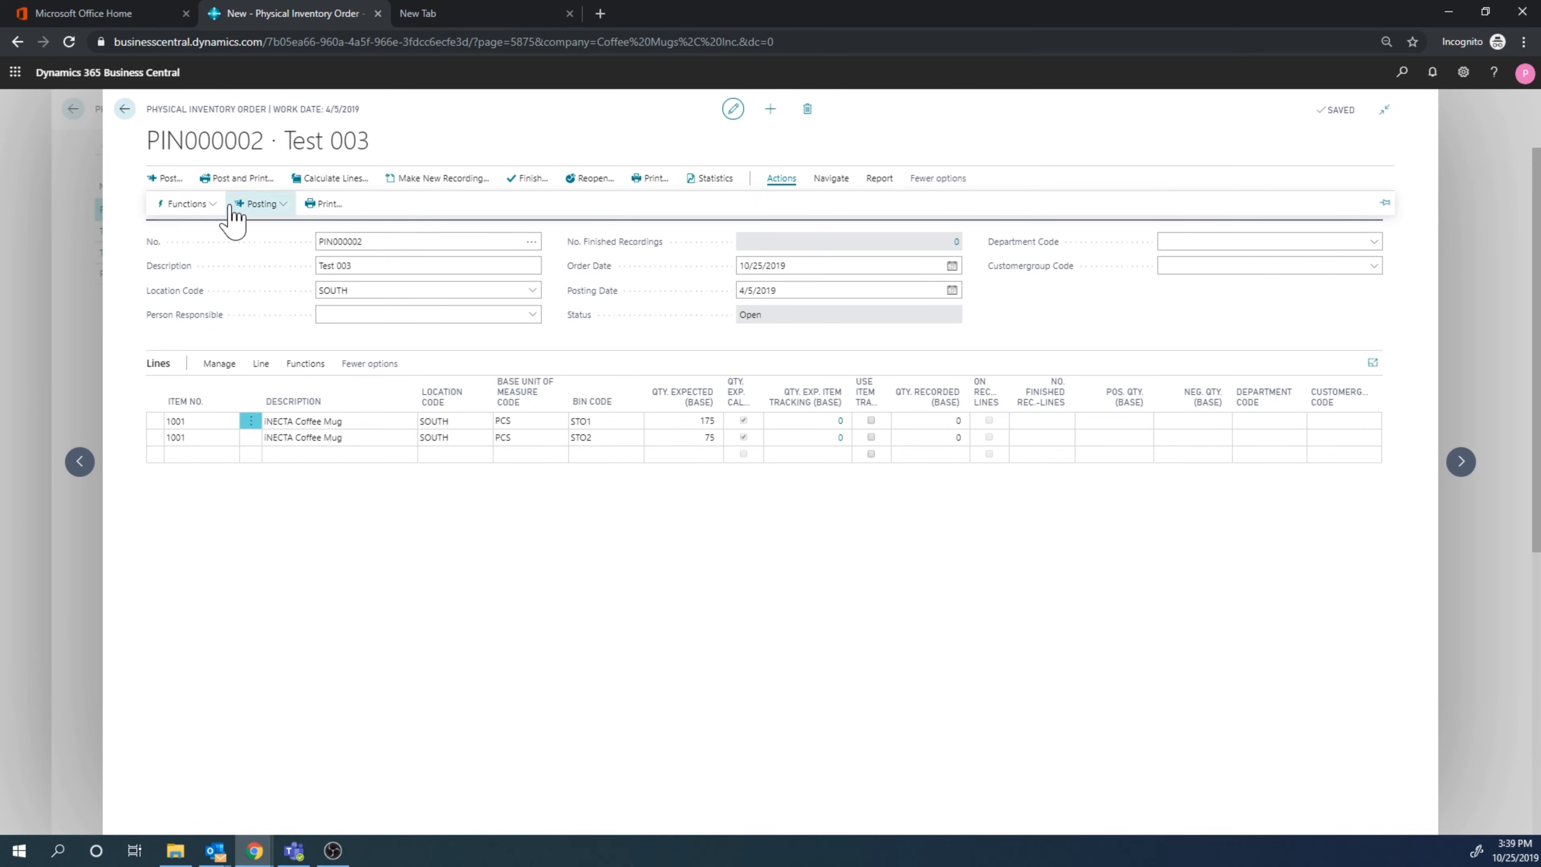
pyautogui.click(210, 205)
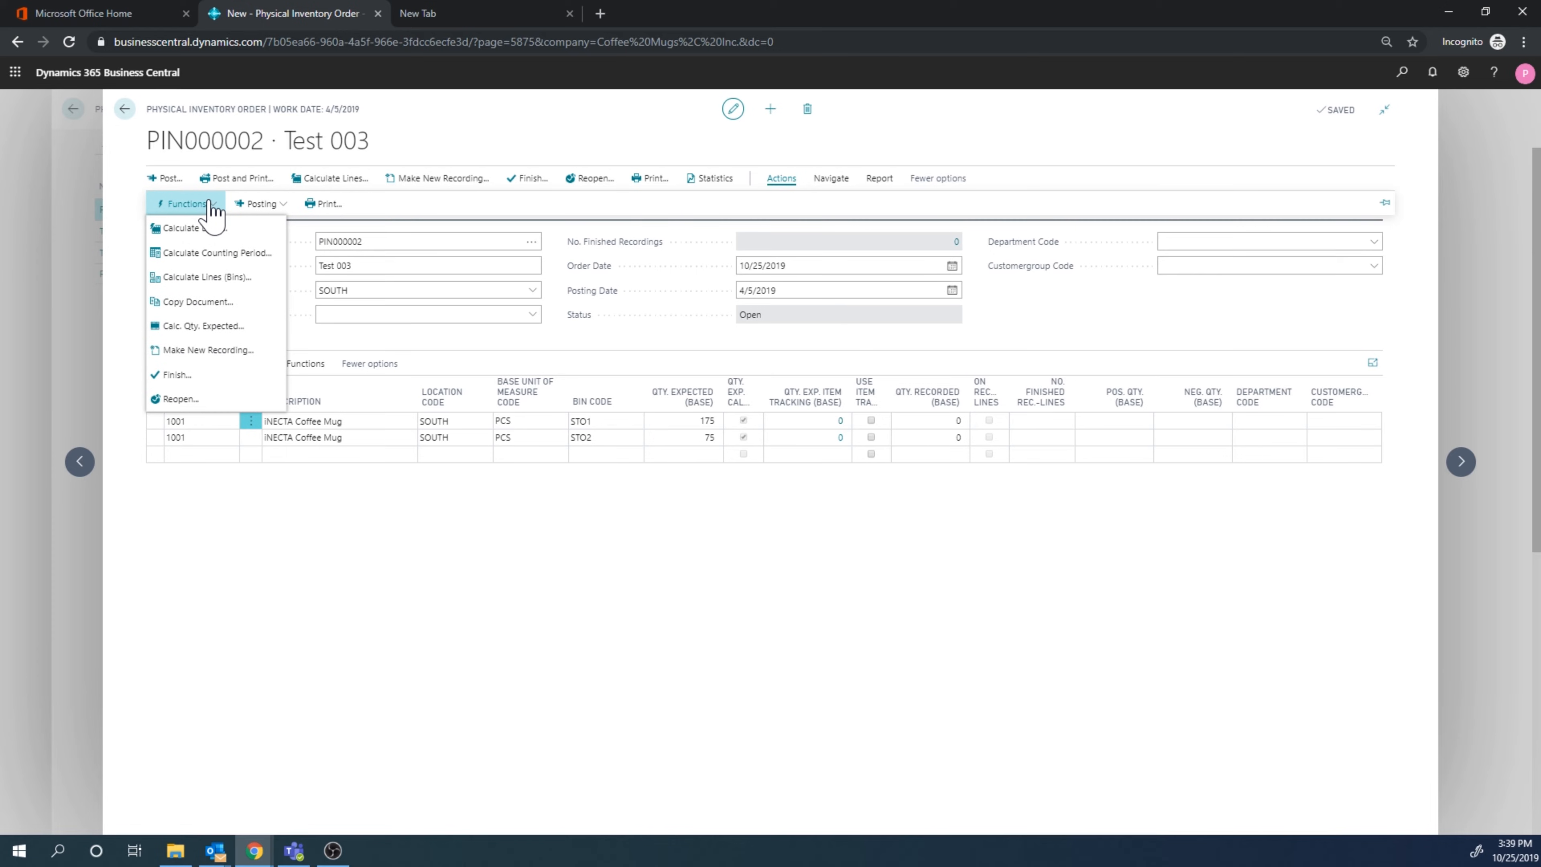
pyautogui.click(232, 353)
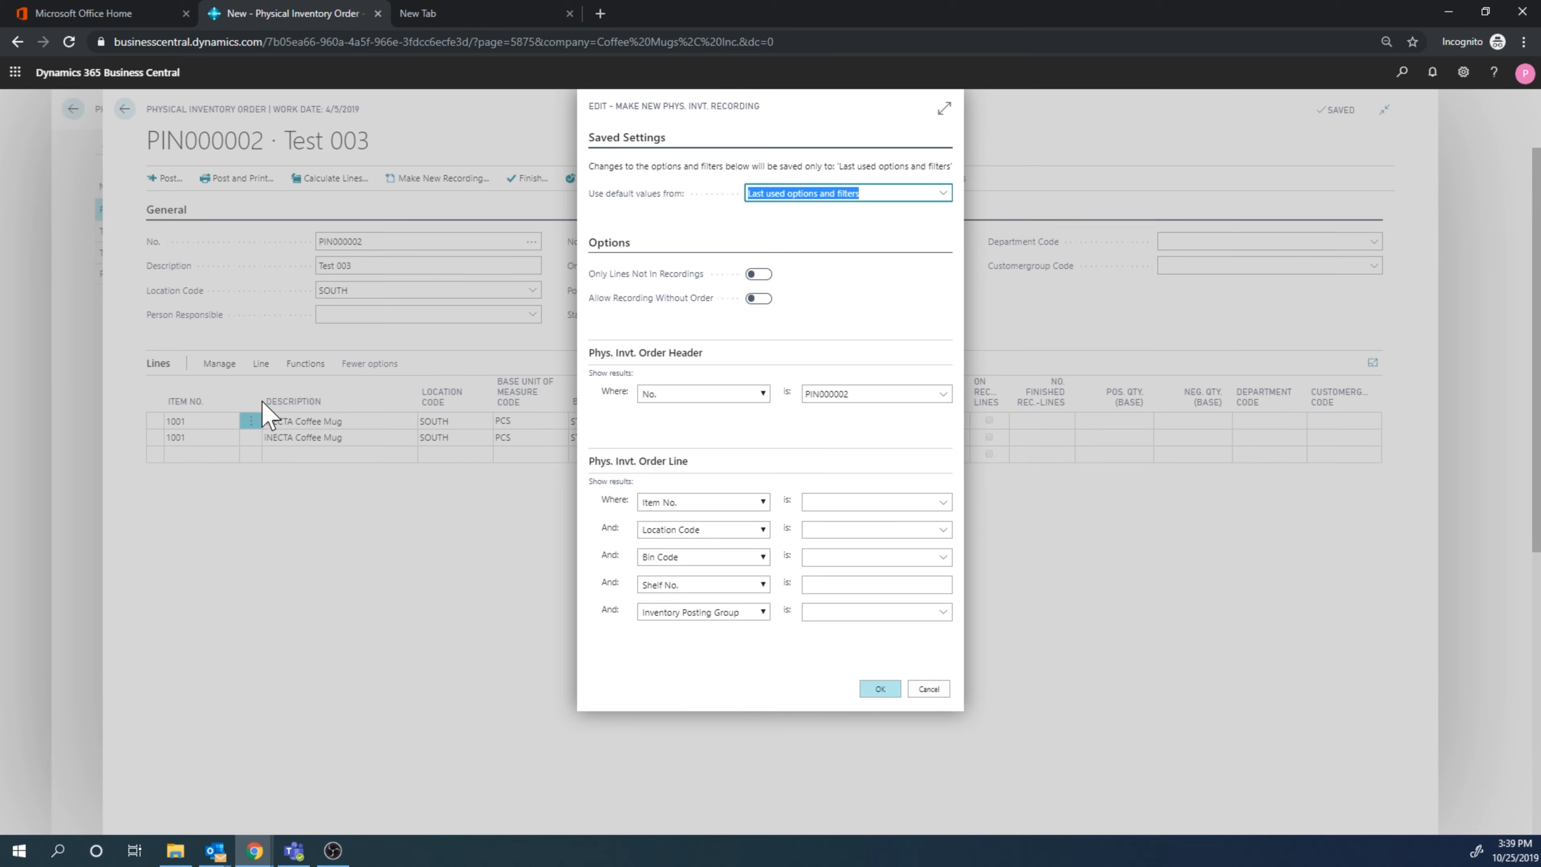
pyautogui.click(862, 556)
pyautogui.click(862, 695)
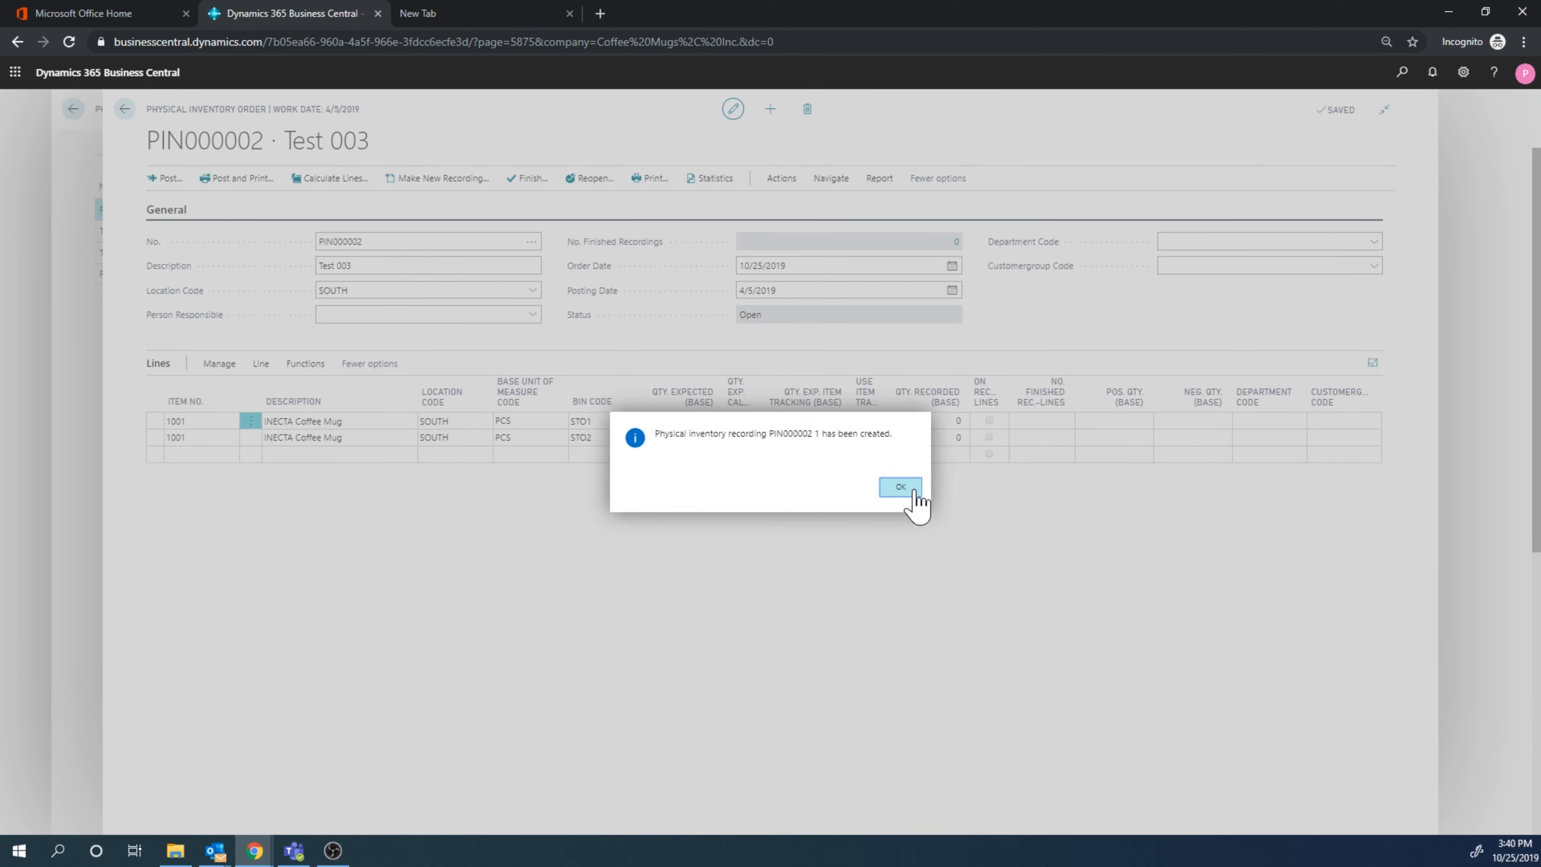
pyautogui.click(901, 487)
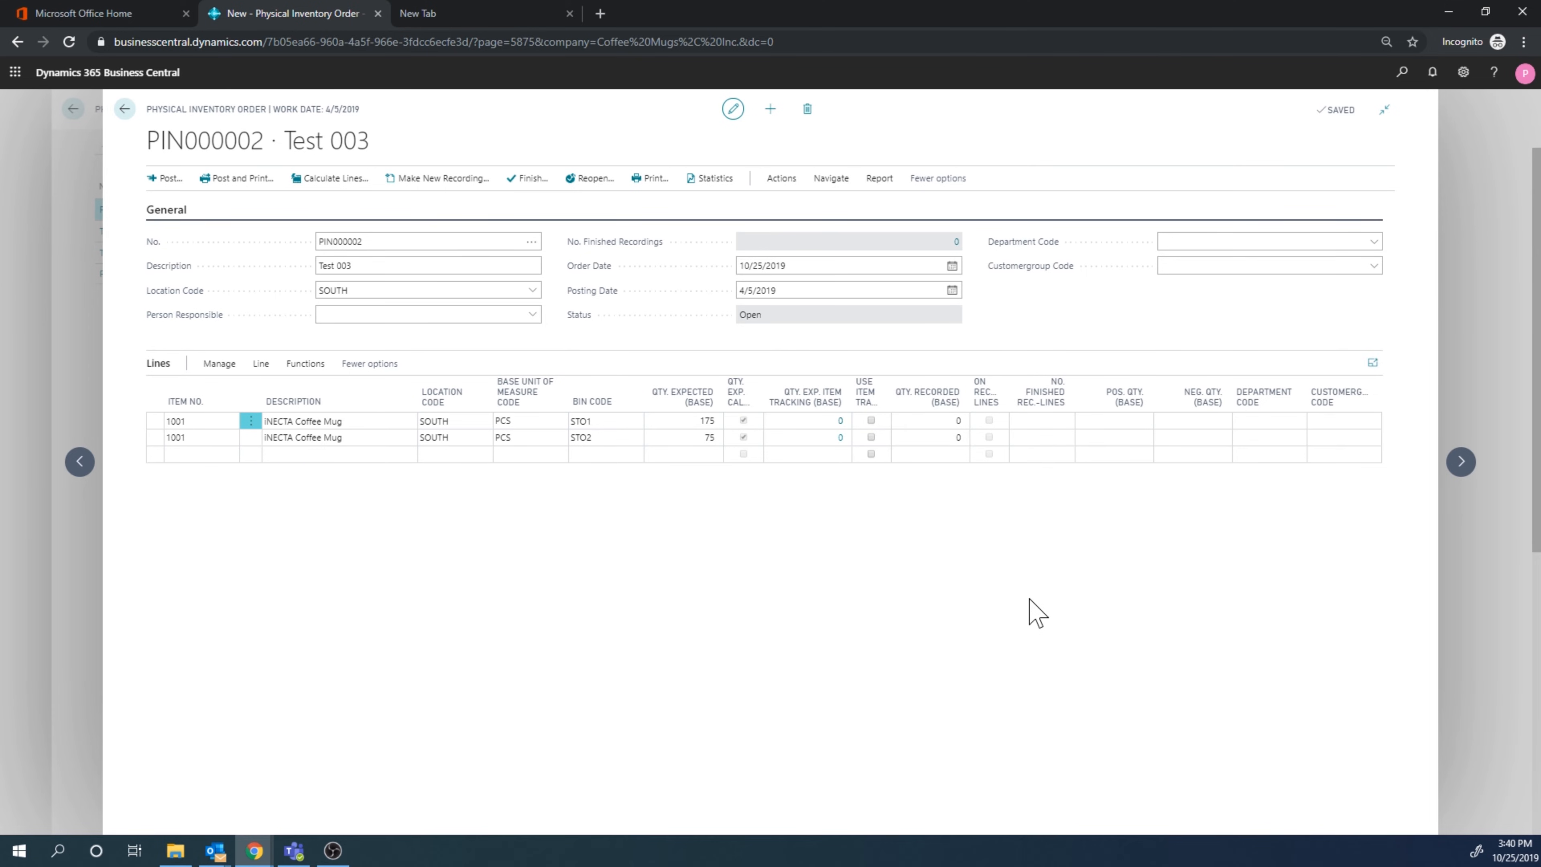
# Step: Show the recordings belonging to the order and open recording 1 for editing
pyautogui.click(831, 179)
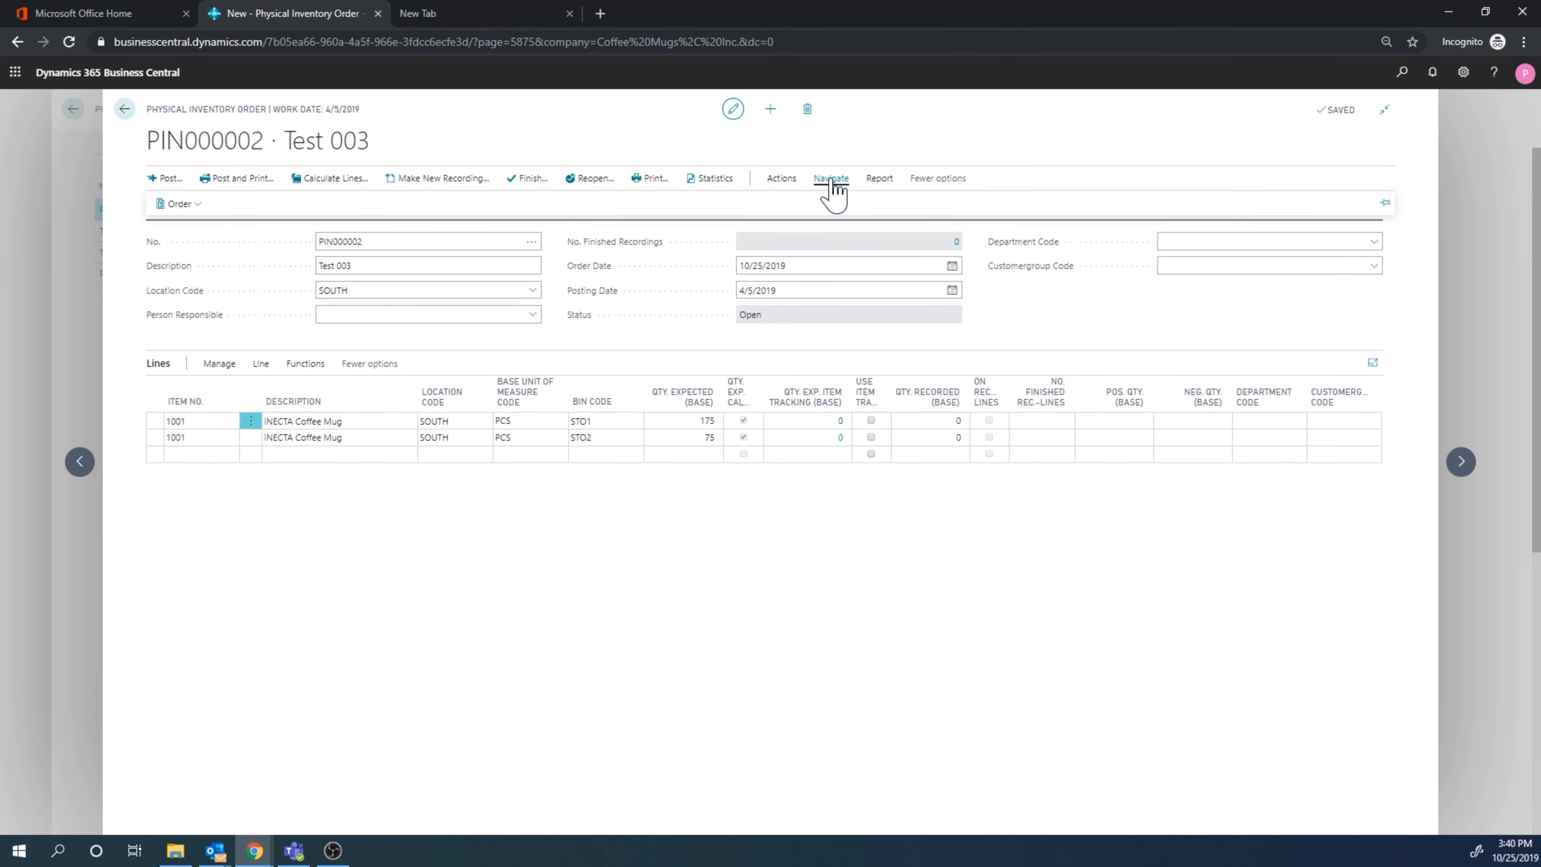
pyautogui.click(178, 204)
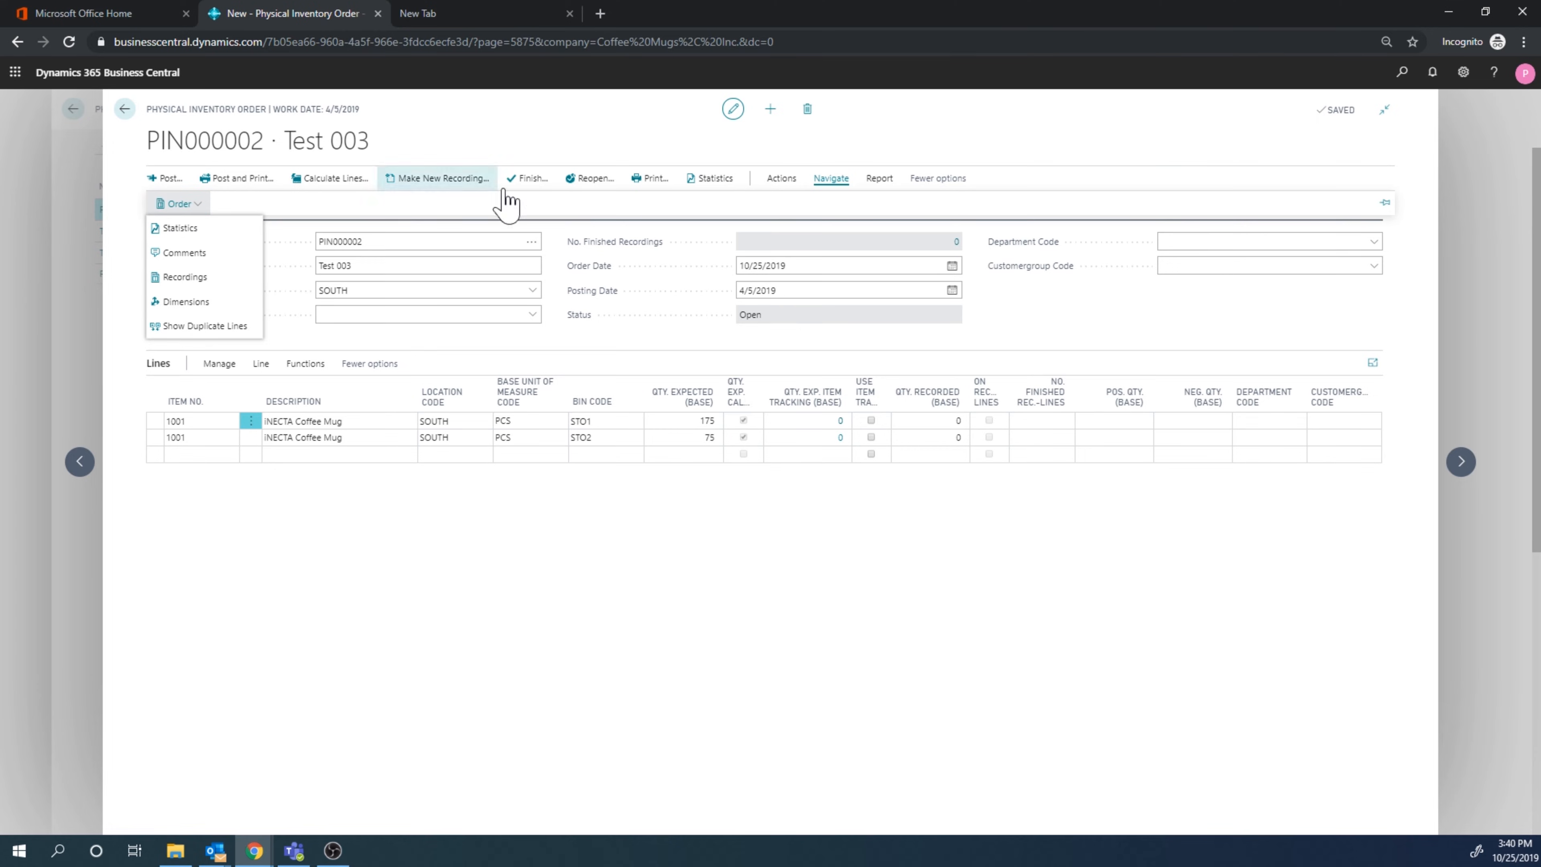
pyautogui.click(200, 278)
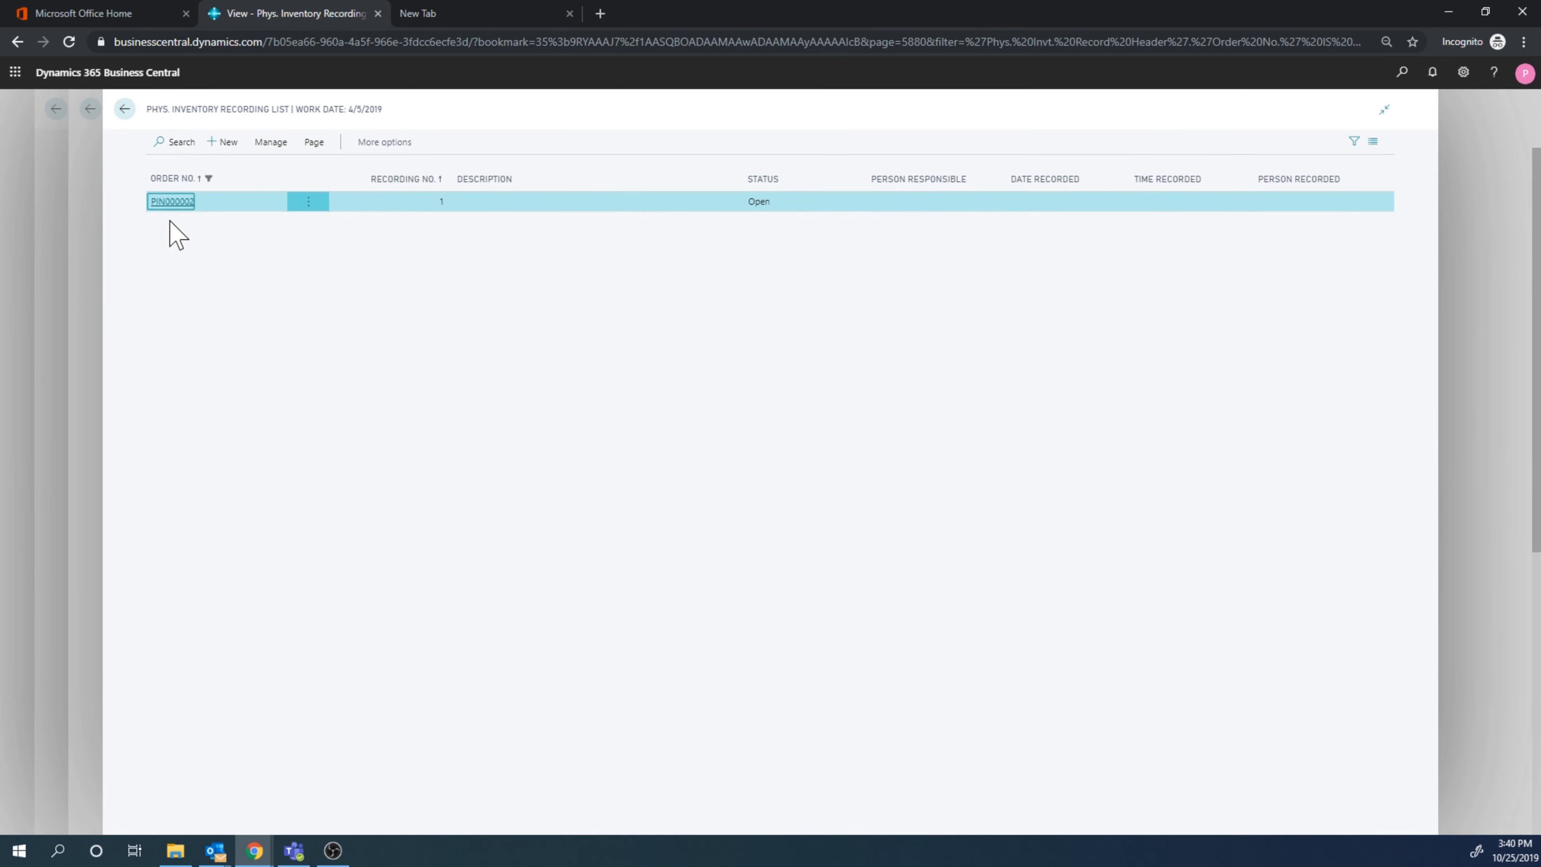
pyautogui.click(268, 146)
pyautogui.click(165, 167)
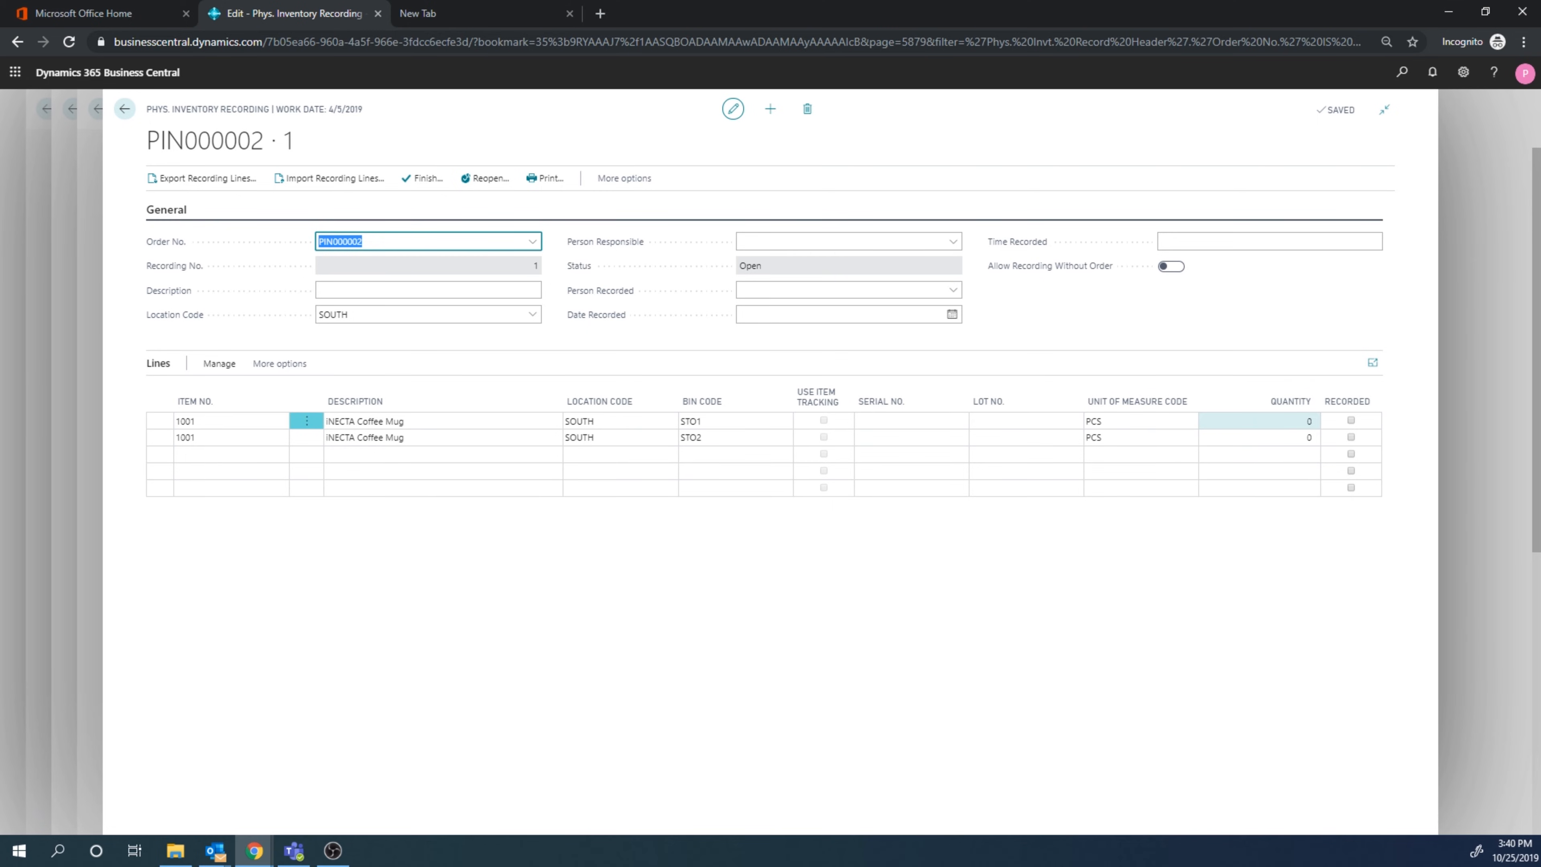
# Step: Enter counted quantities of 100 for bin STO1 and 80 for bin STO2 on the recording lines
pyautogui.click(1265, 421)
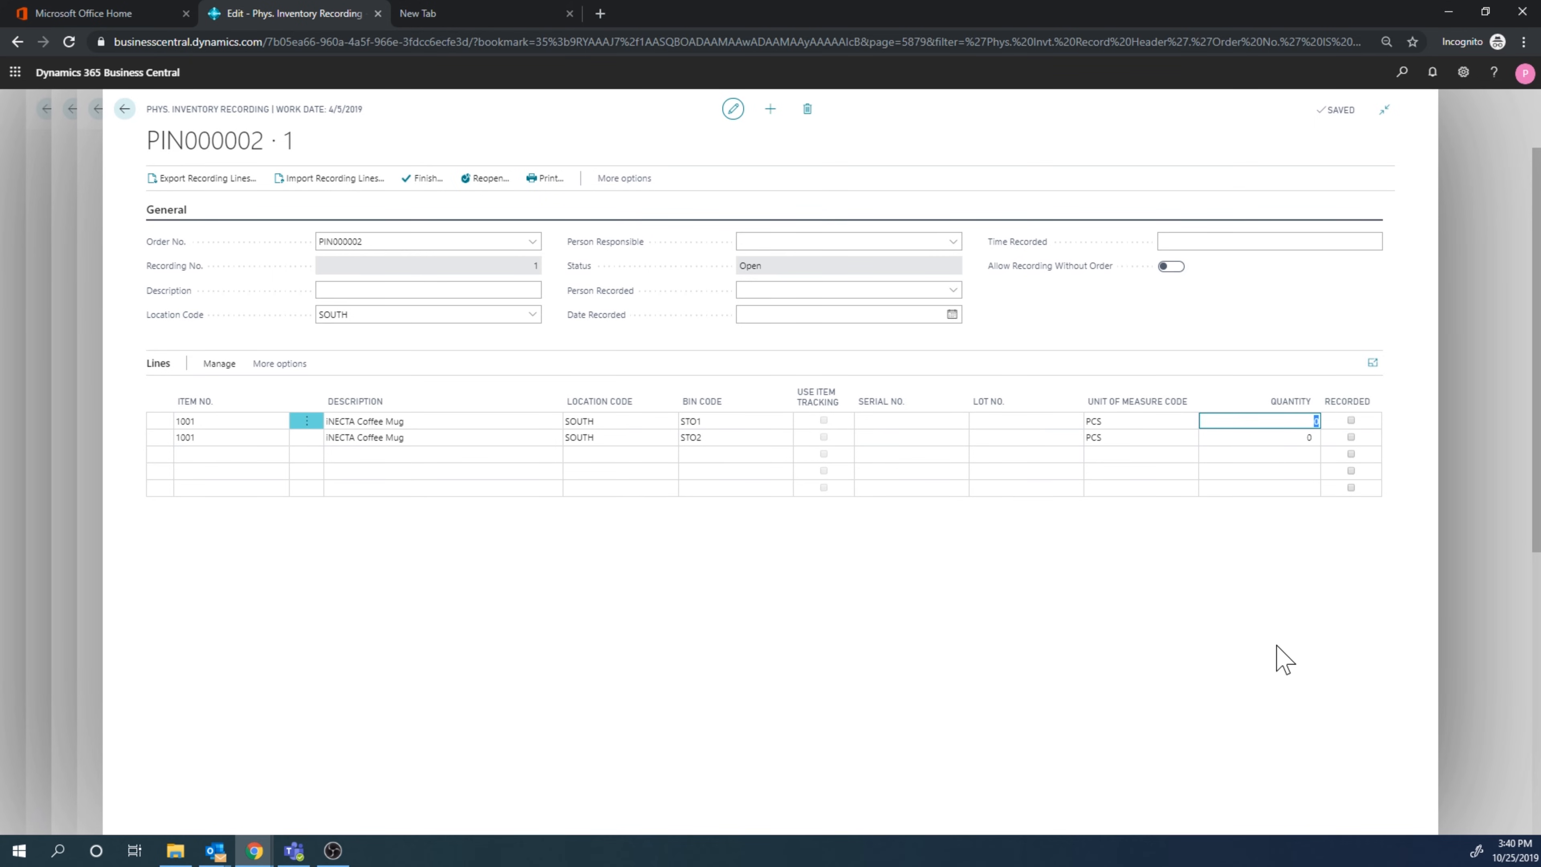
pyautogui.press('Down')
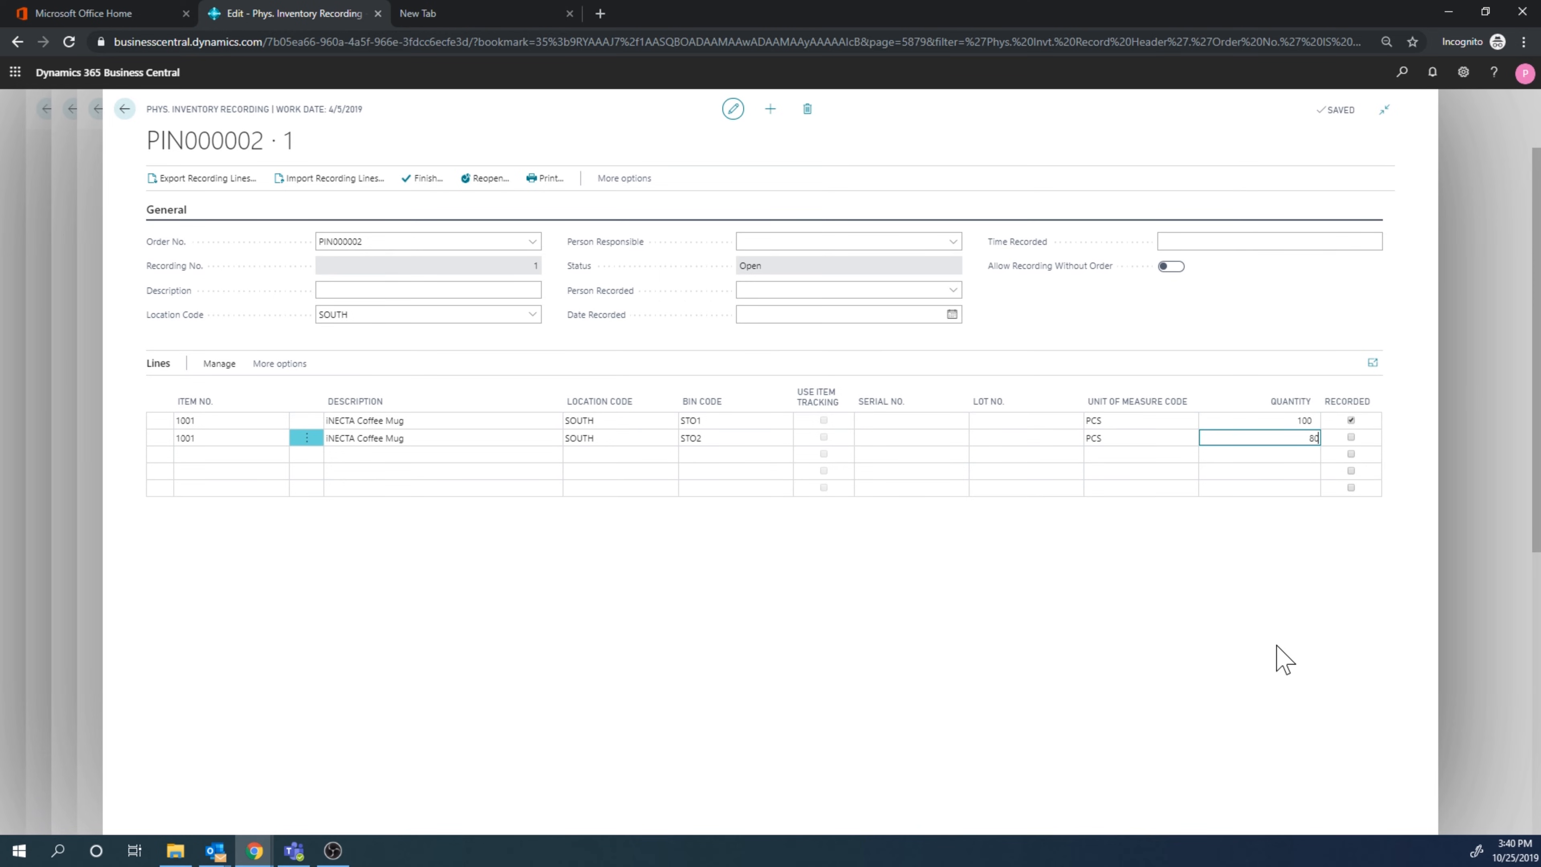
pyautogui.hotkey('shift', 'Tab')
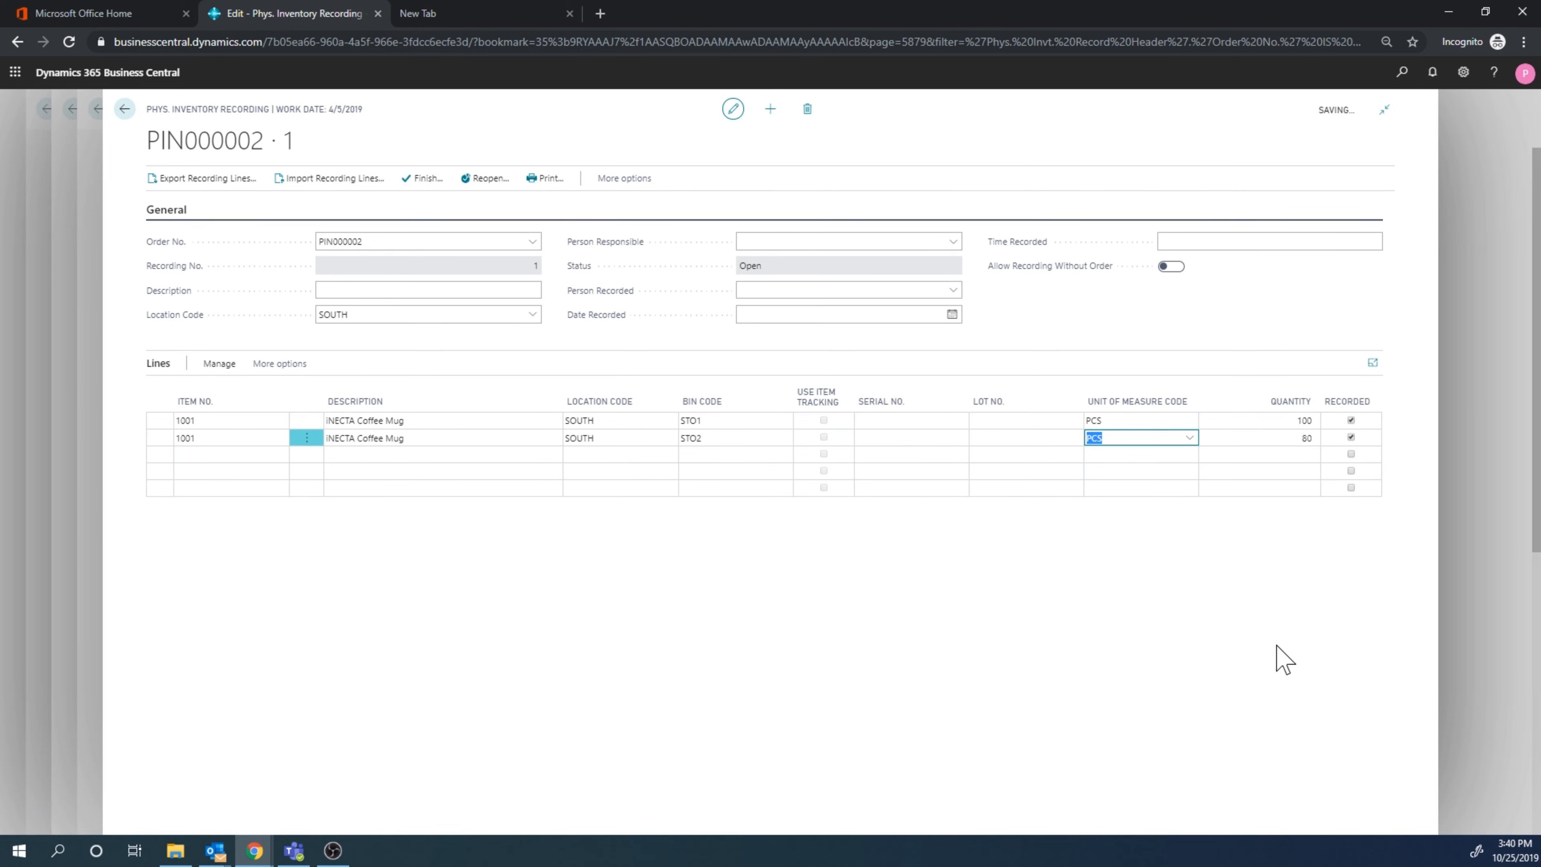
# Step: Finish the inventory recording and return to the physical inventory order
pyautogui.click(427, 180)
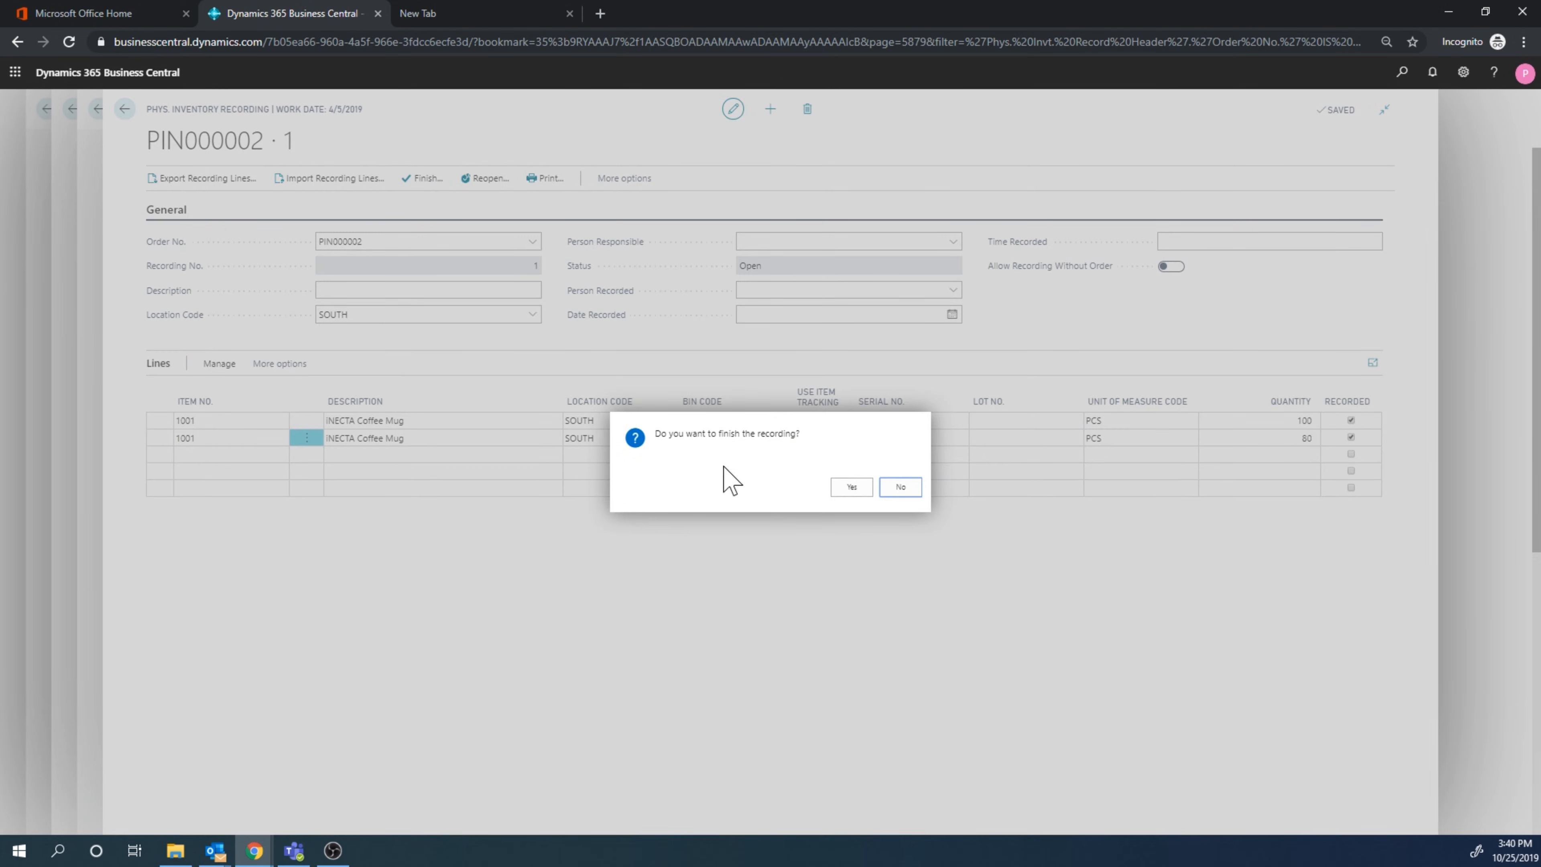
pyautogui.click(852, 486)
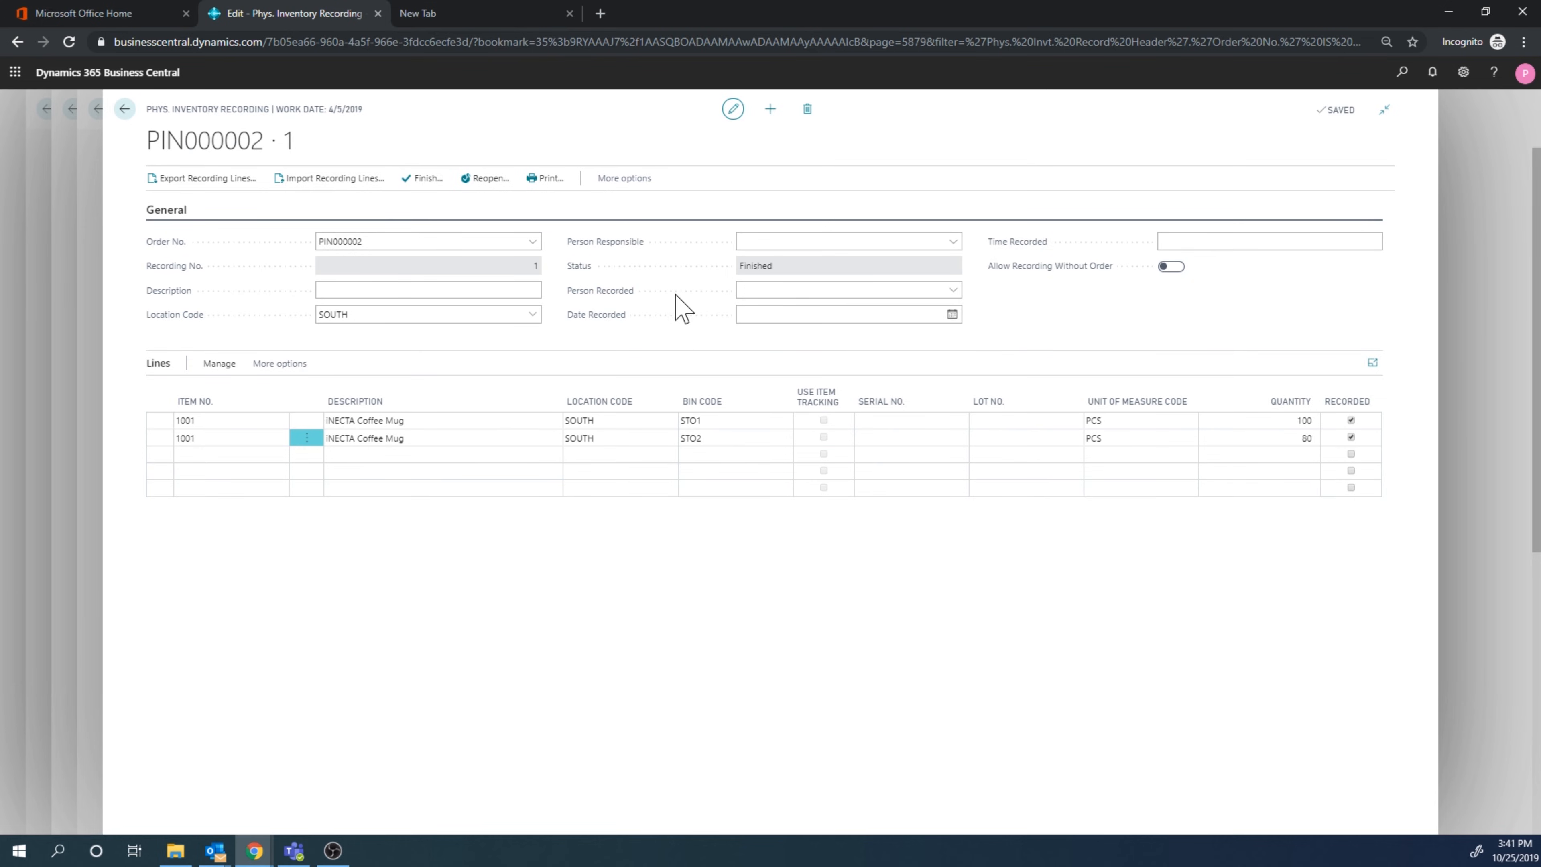
pyautogui.click(124, 109)
pyautogui.click(126, 111)
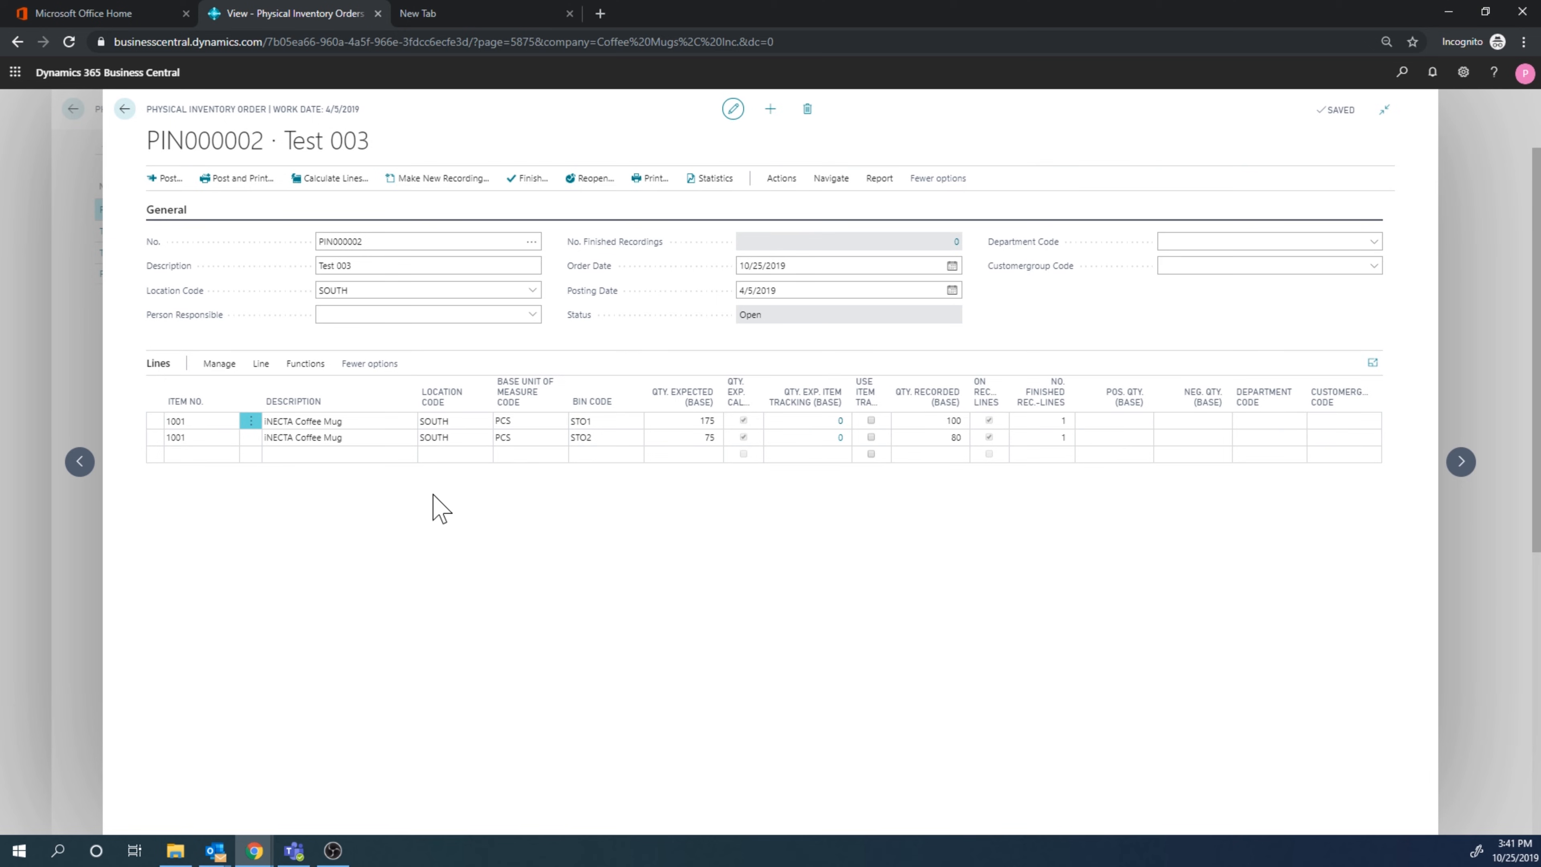
# Step: Try to post the physical inventory order while its status is Open
pyautogui.moveTo(1084, 402)
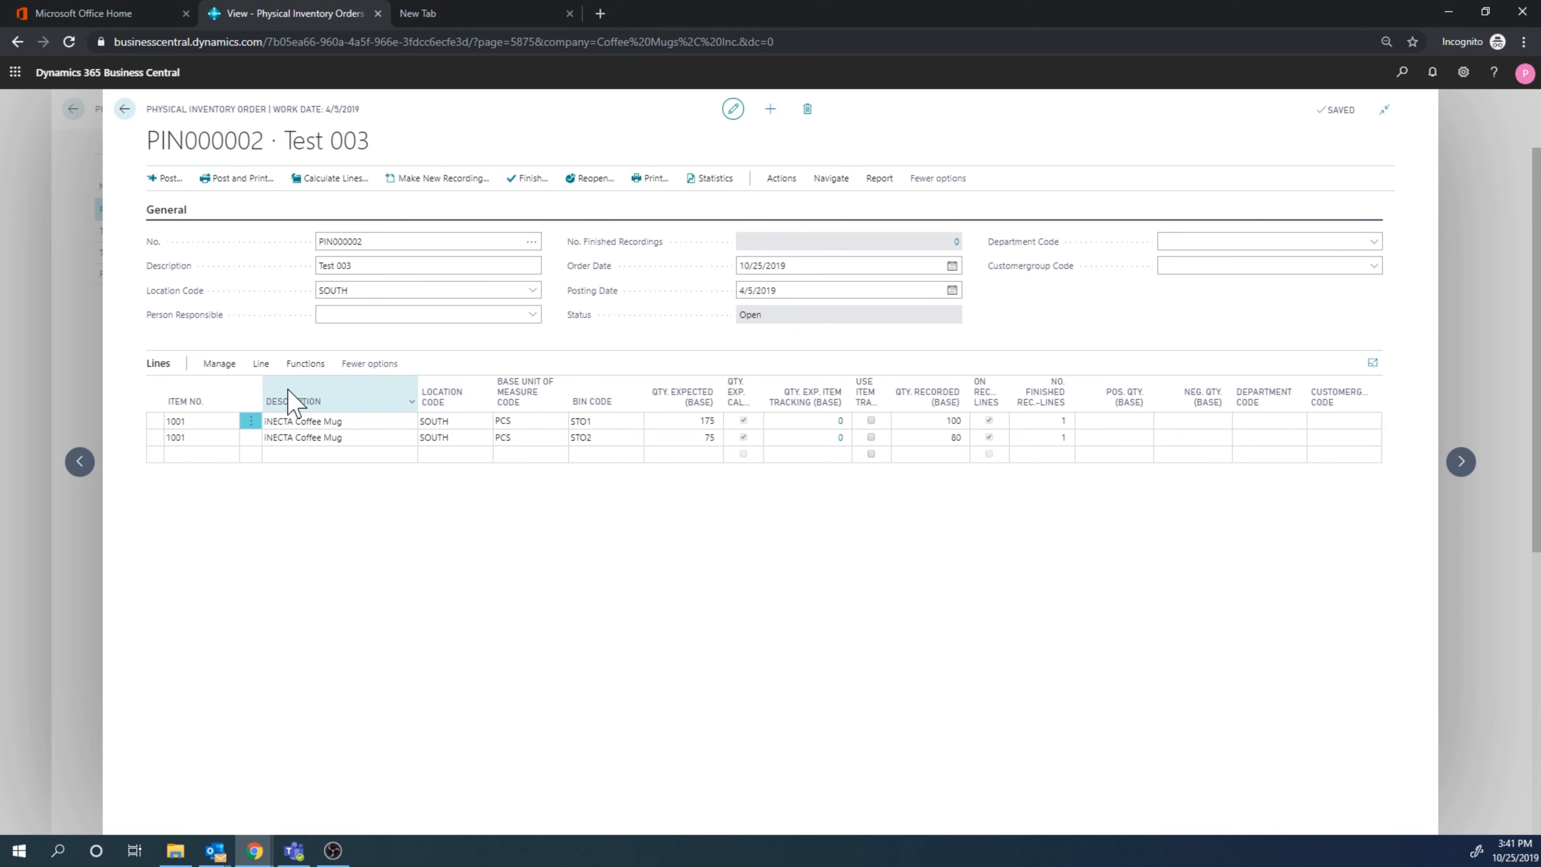
pyautogui.click(303, 366)
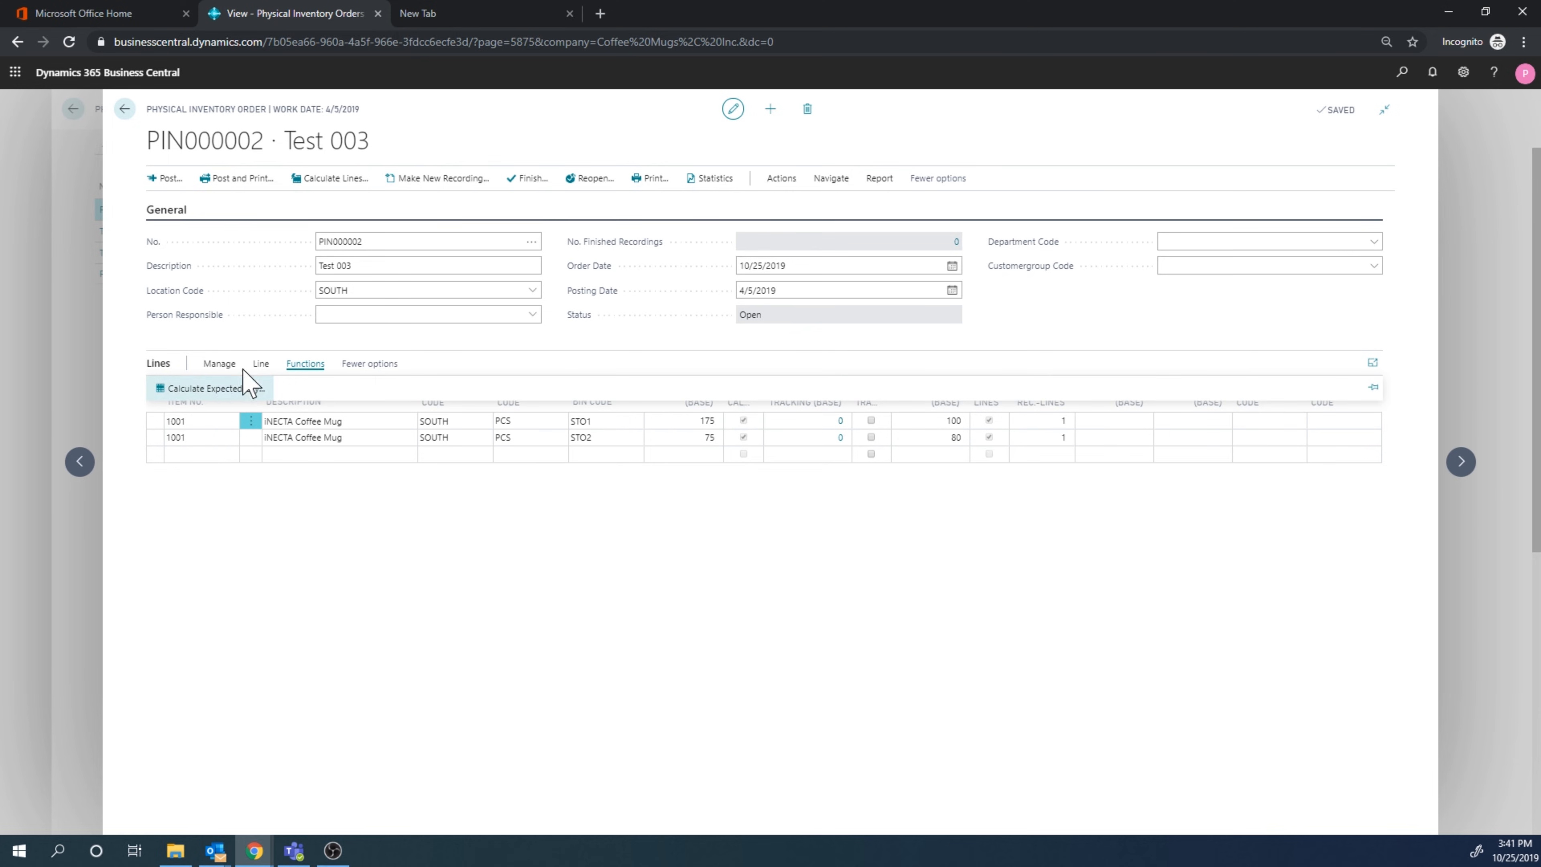
pyautogui.click(162, 178)
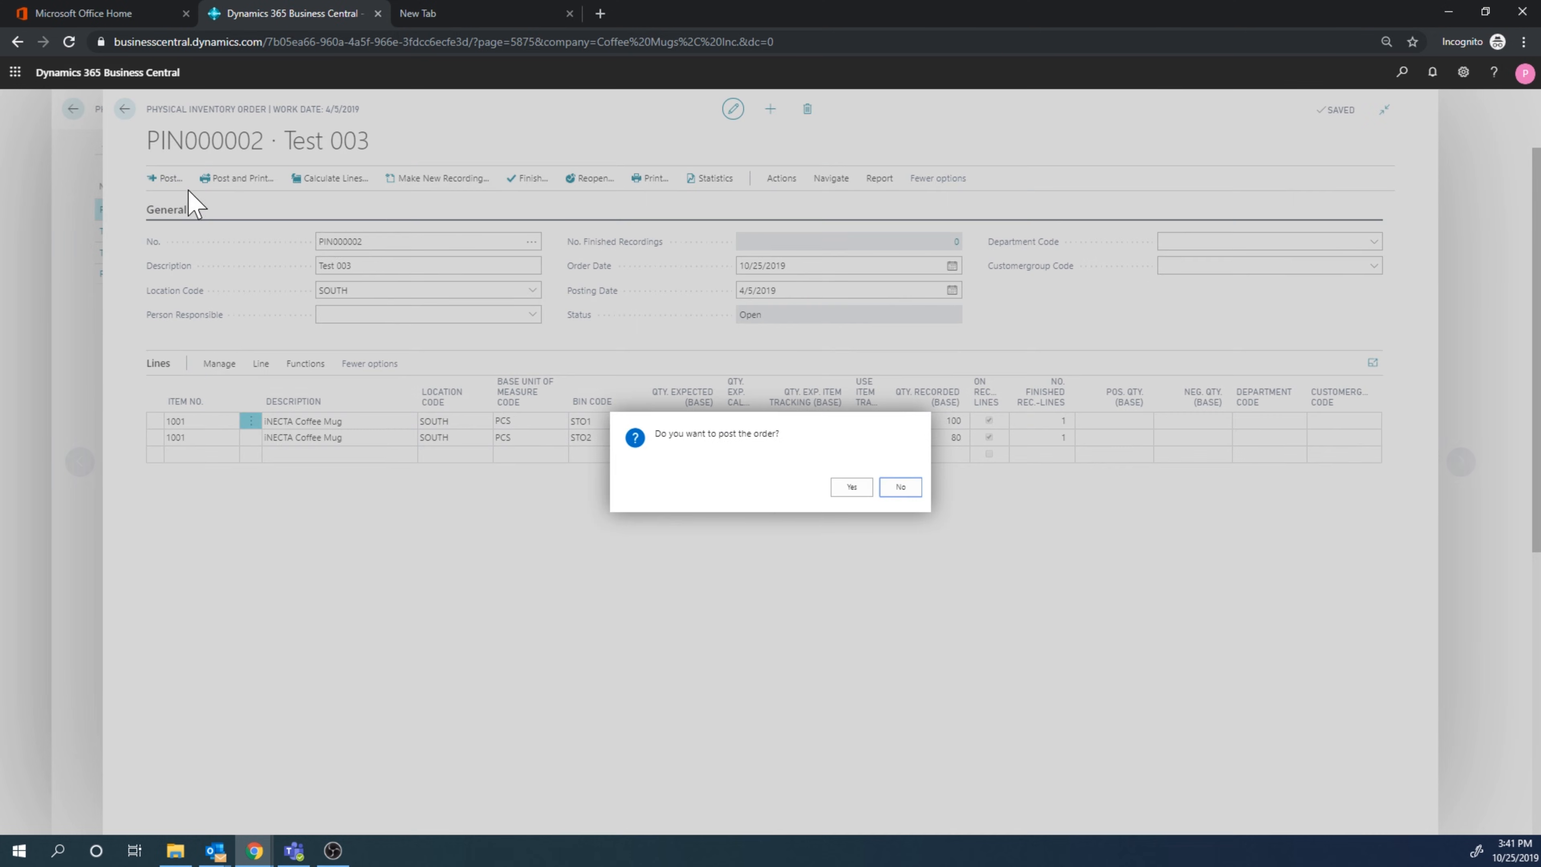
pyautogui.click(851, 489)
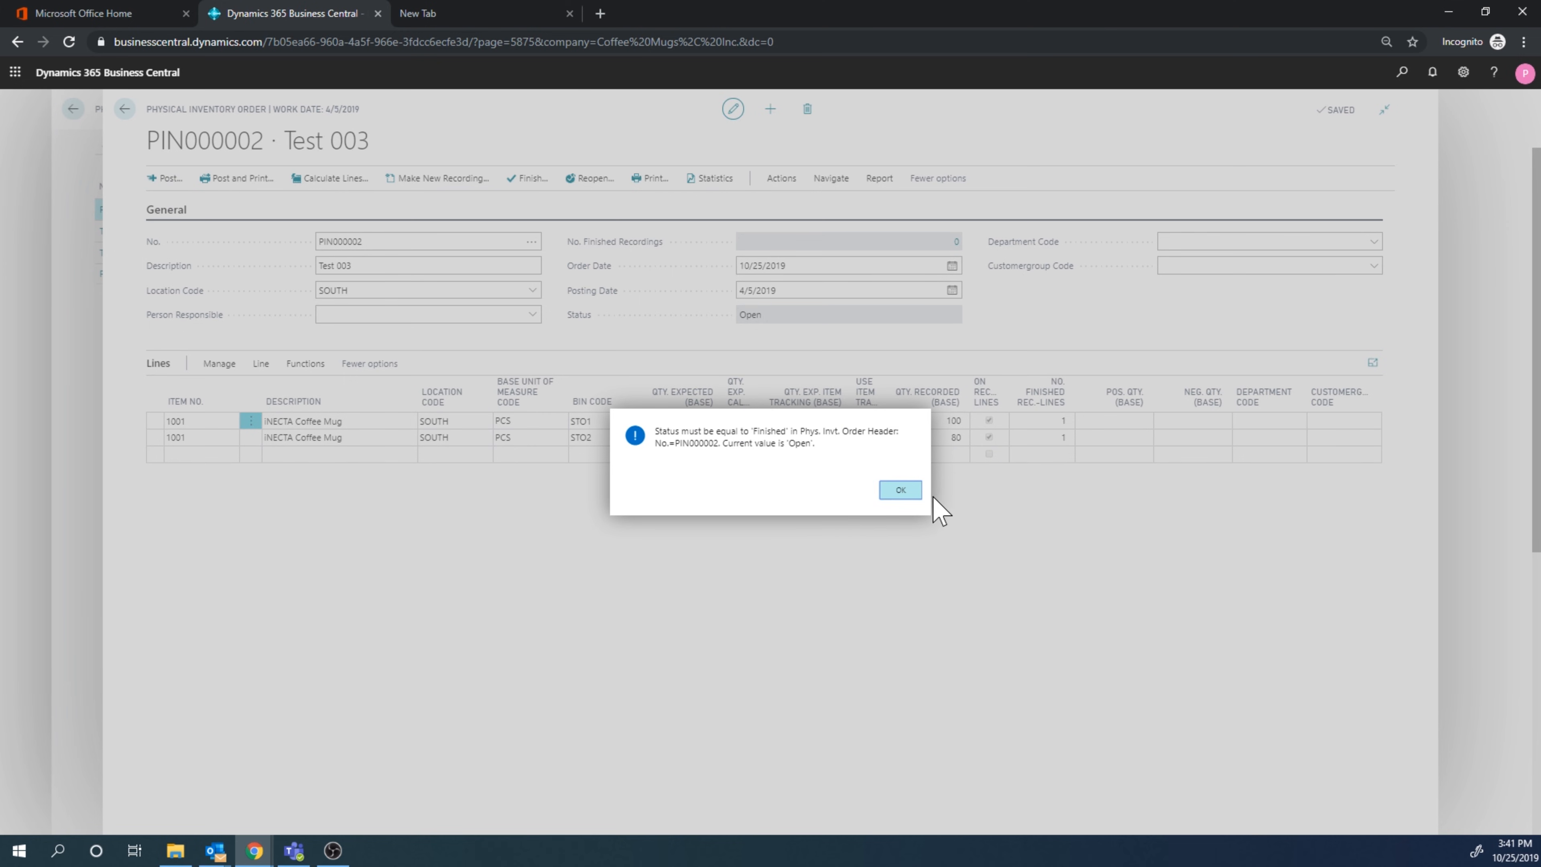
pyautogui.click(901, 489)
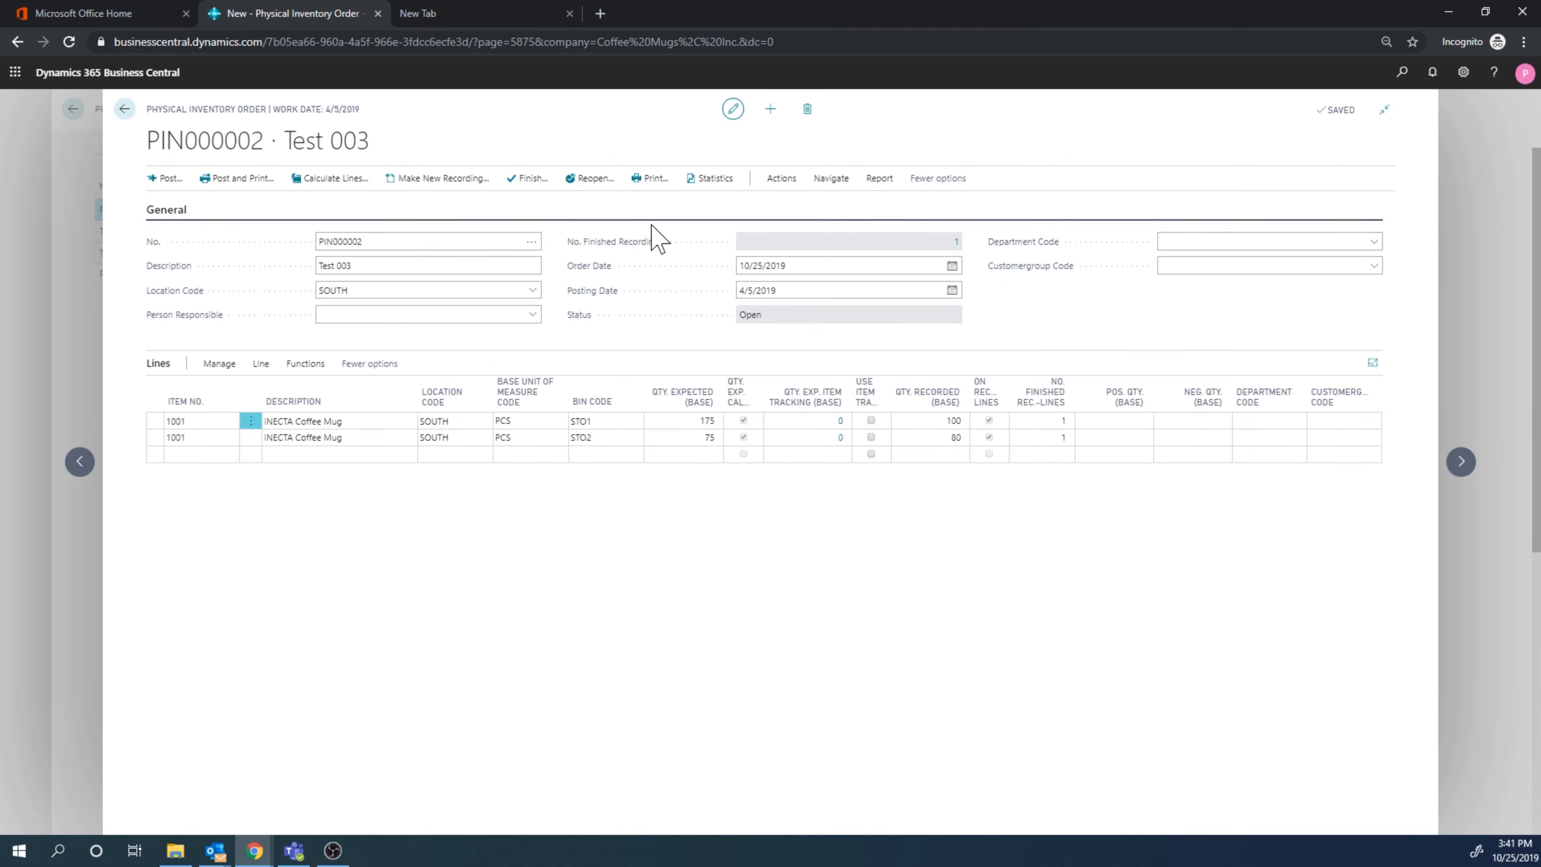
# Step: Finish the physical inventory order and post it
pyautogui.click(532, 182)
pyautogui.click(851, 489)
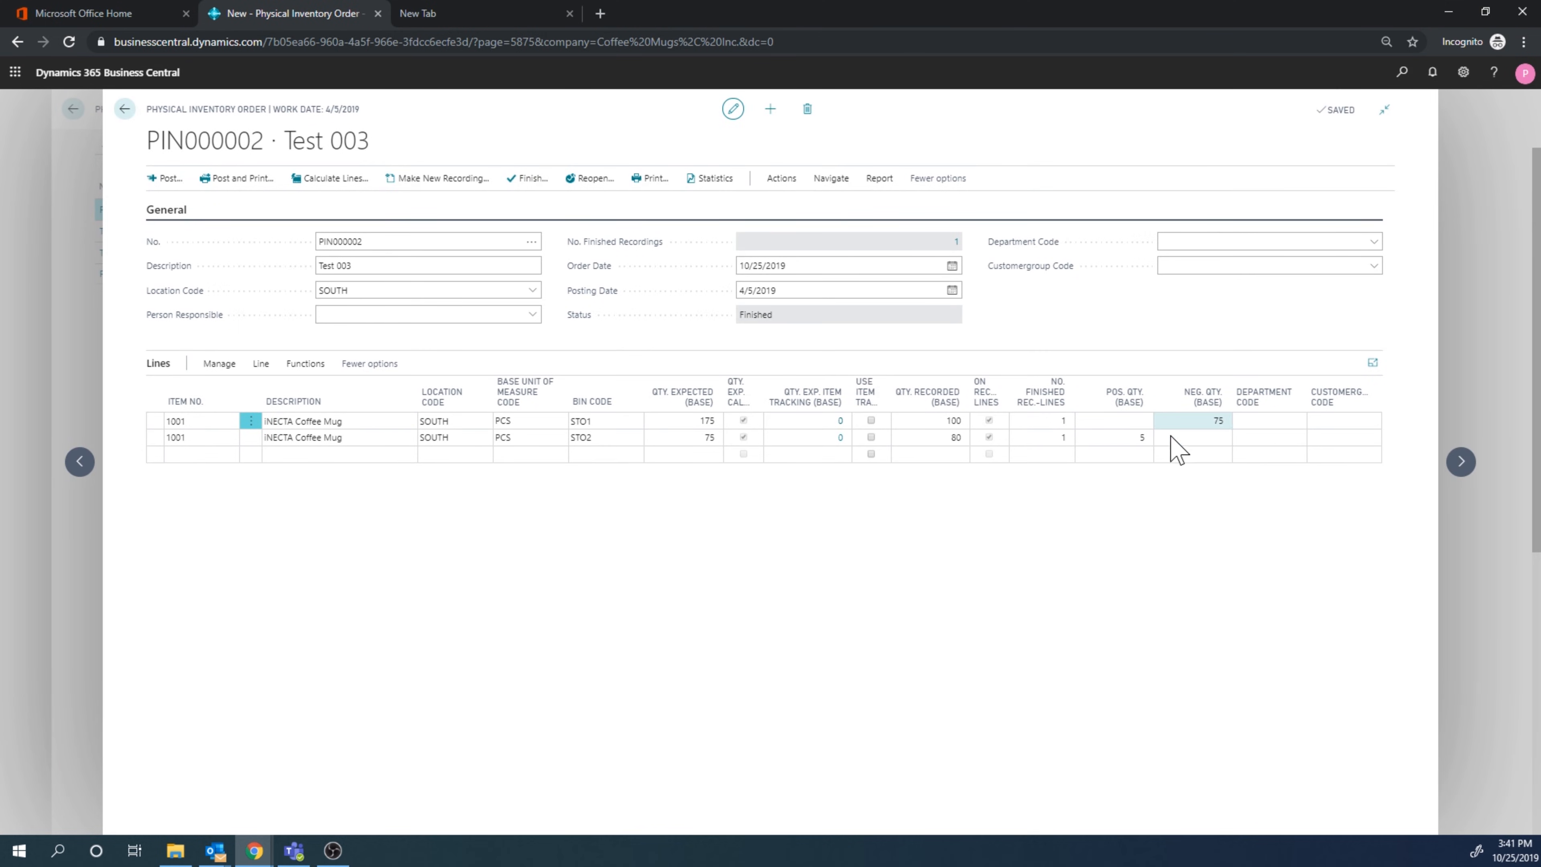
pyautogui.click(163, 179)
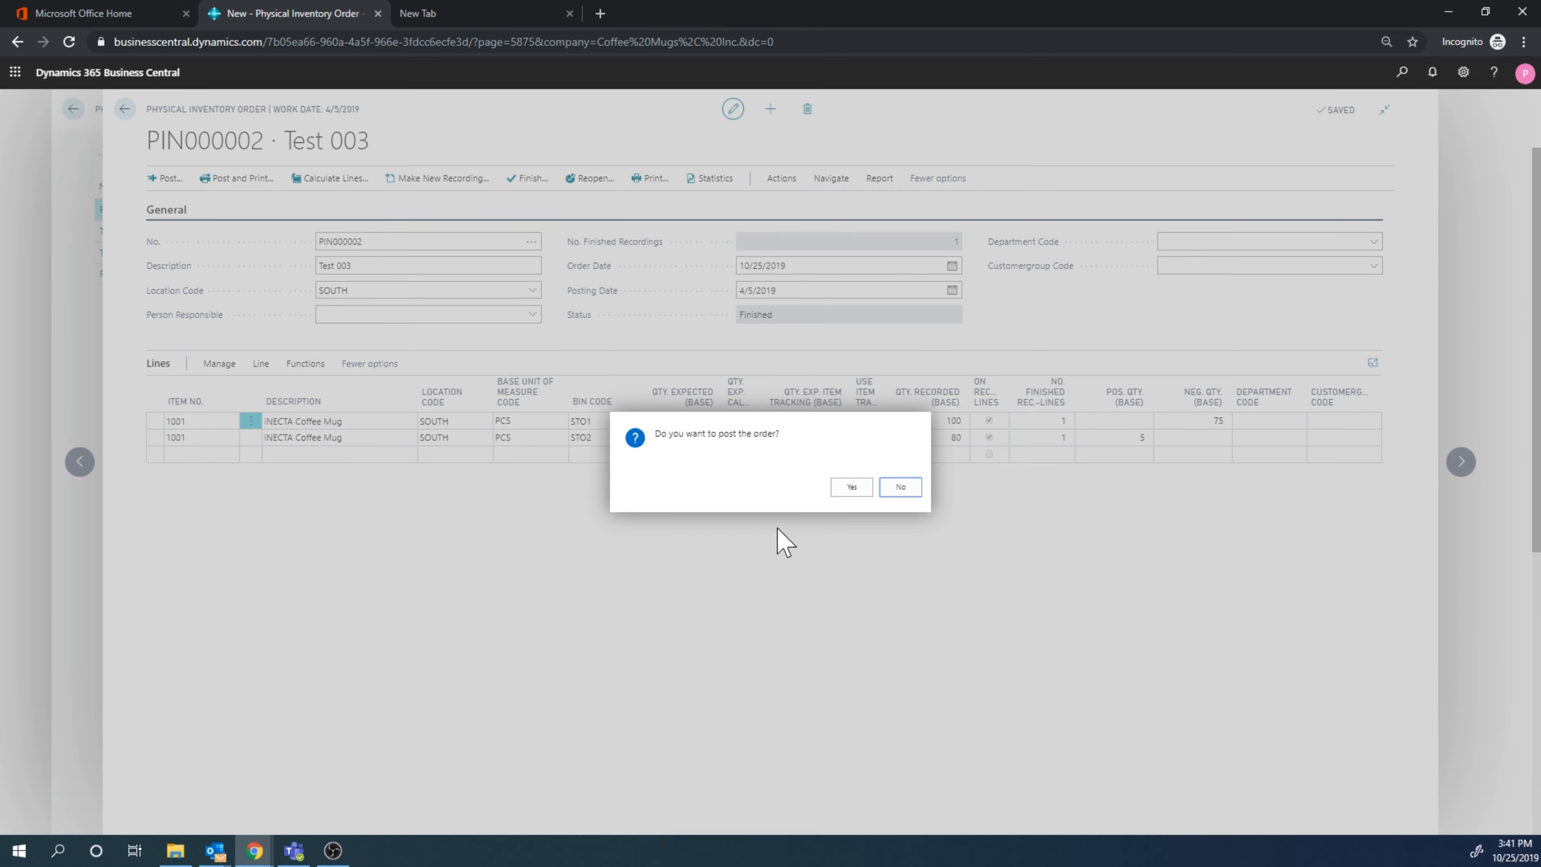
pyautogui.click(858, 492)
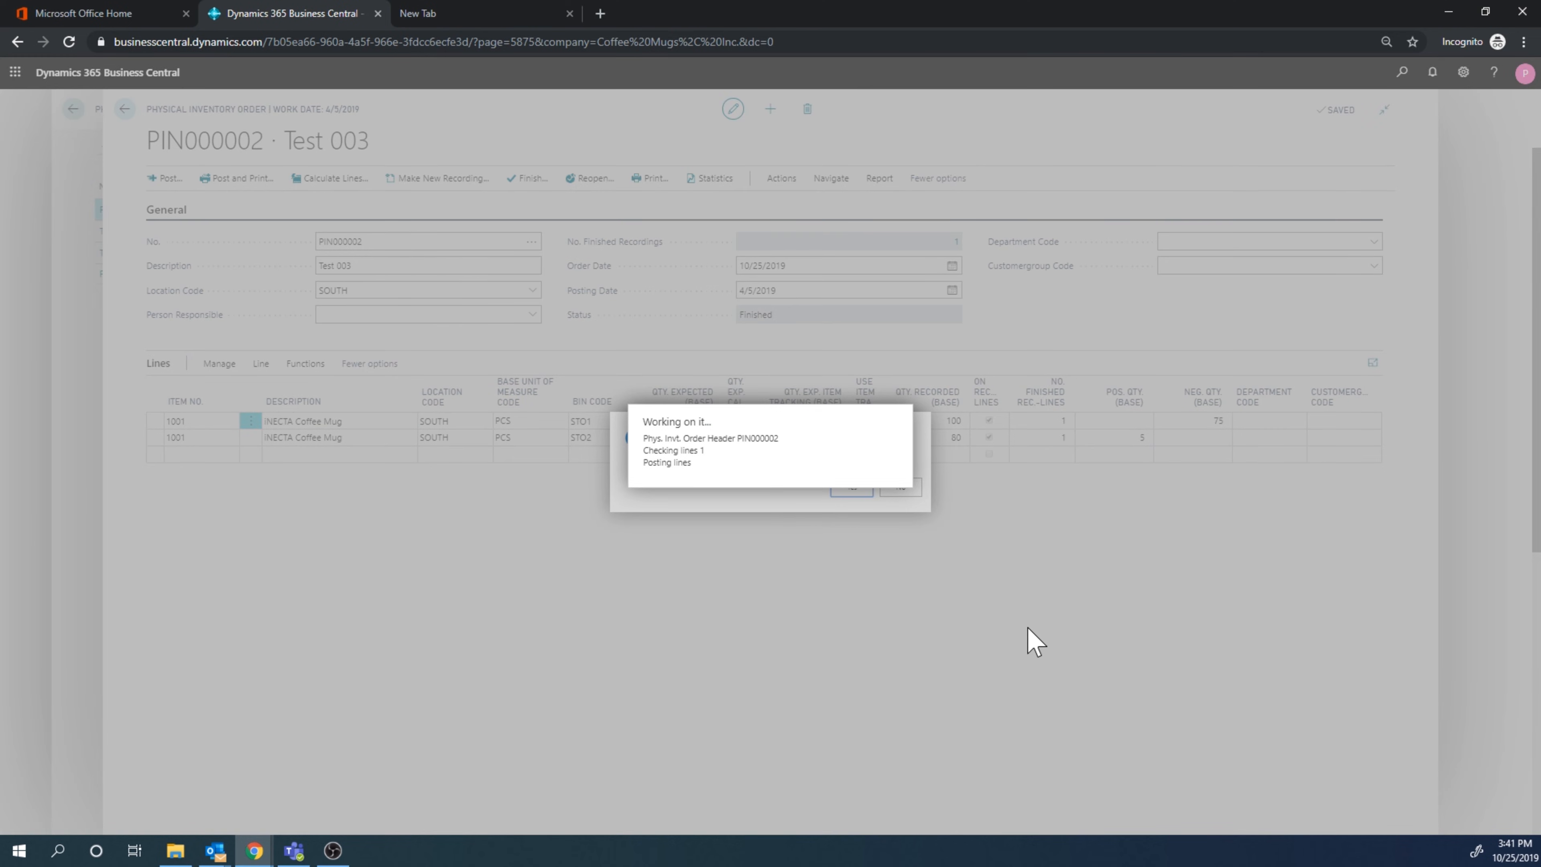